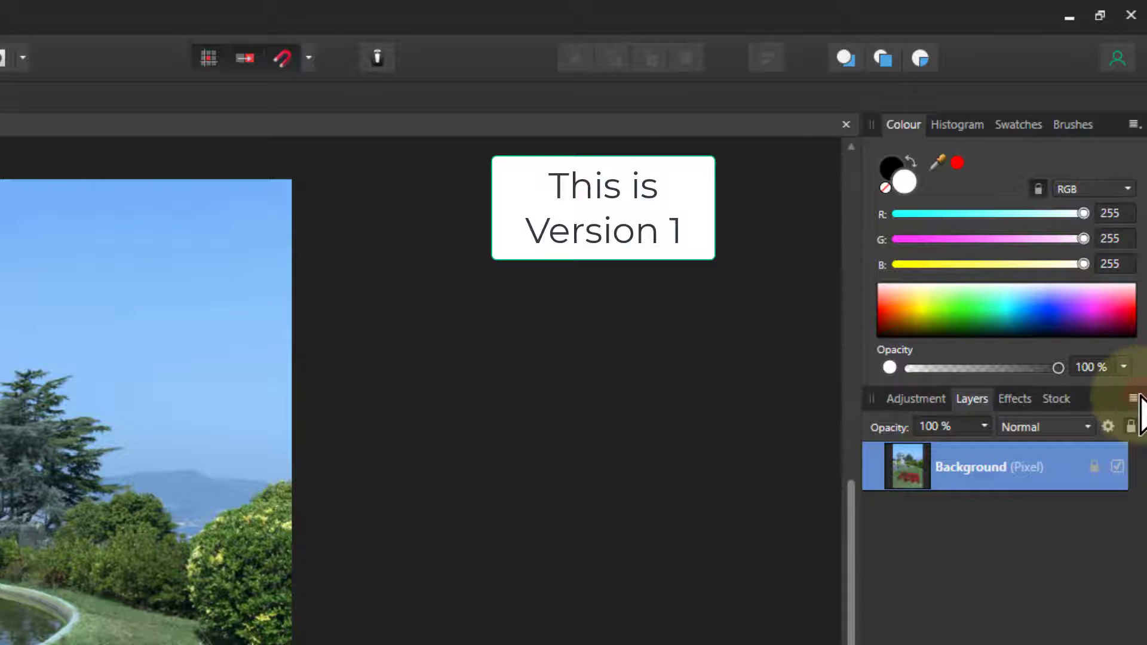
Check the layer list display options and toggle the Background layer's lock
click(1135, 398)
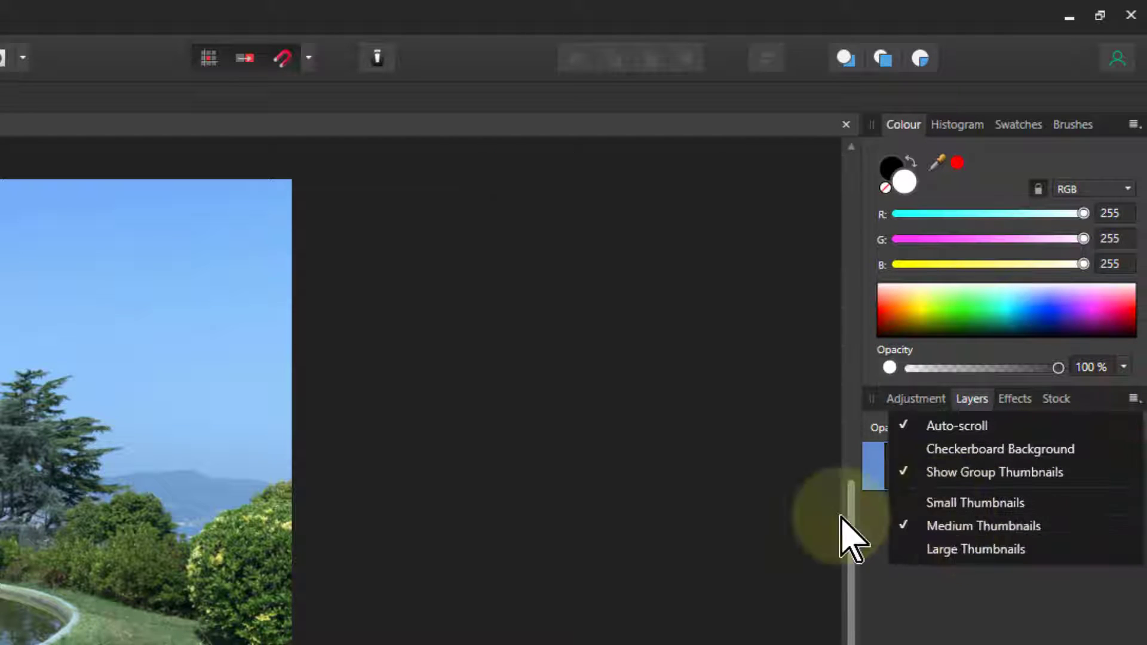
click(811, 491)
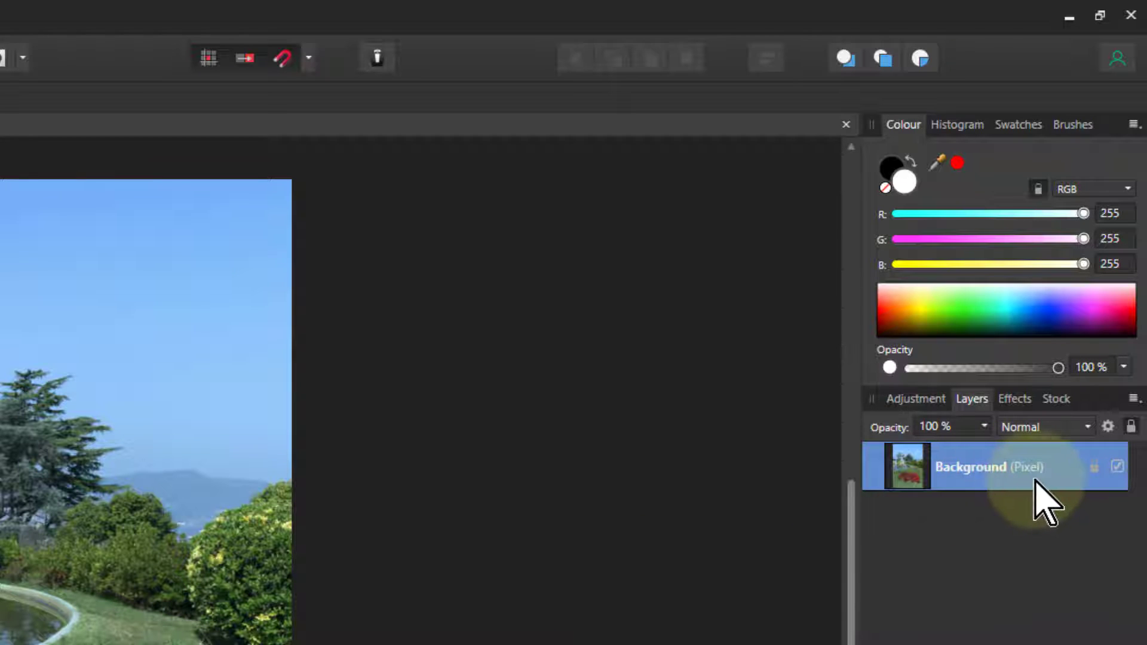
click(1093, 468)
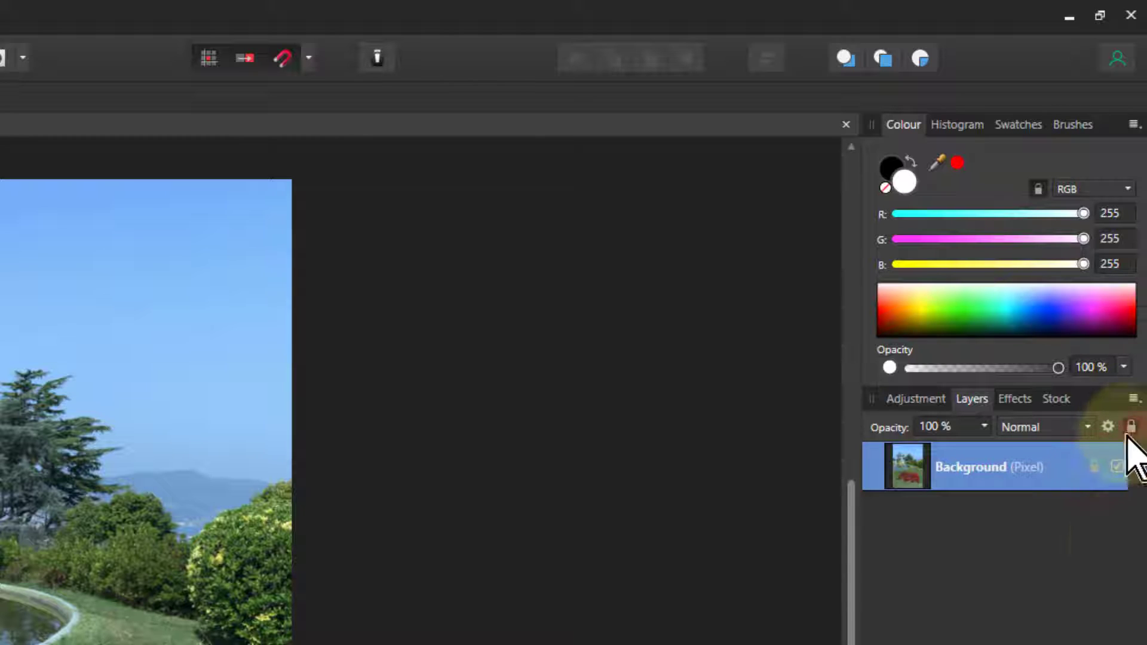
Hide and reshow the Background layer, leaving the garden photo visible in version 2
click(1116, 467)
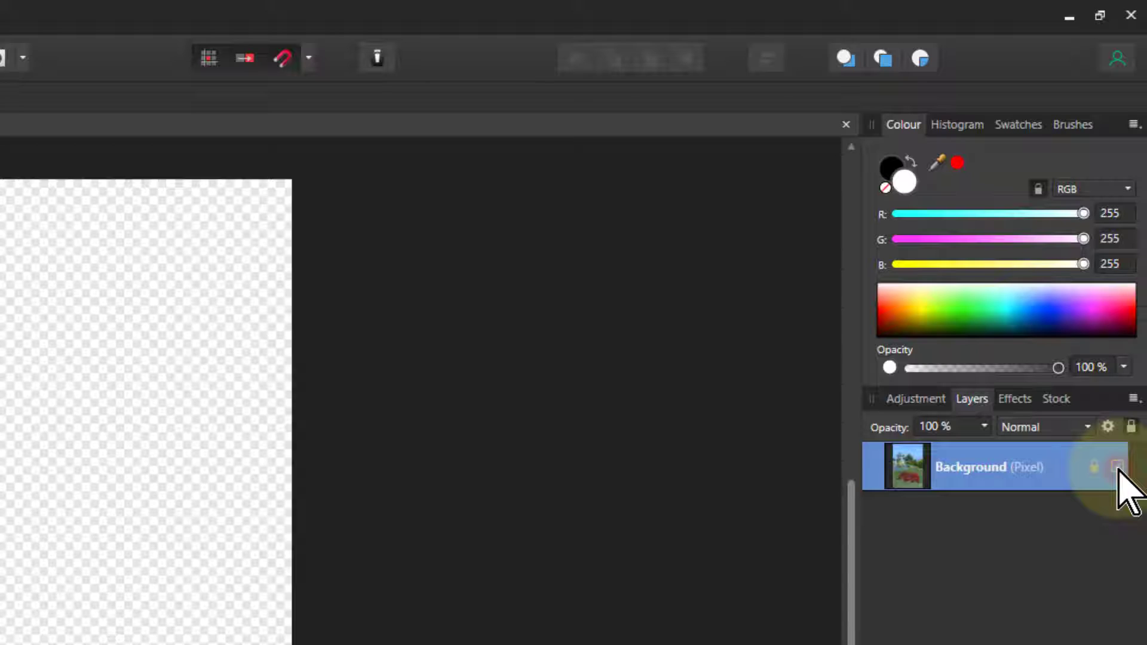
click(1116, 466)
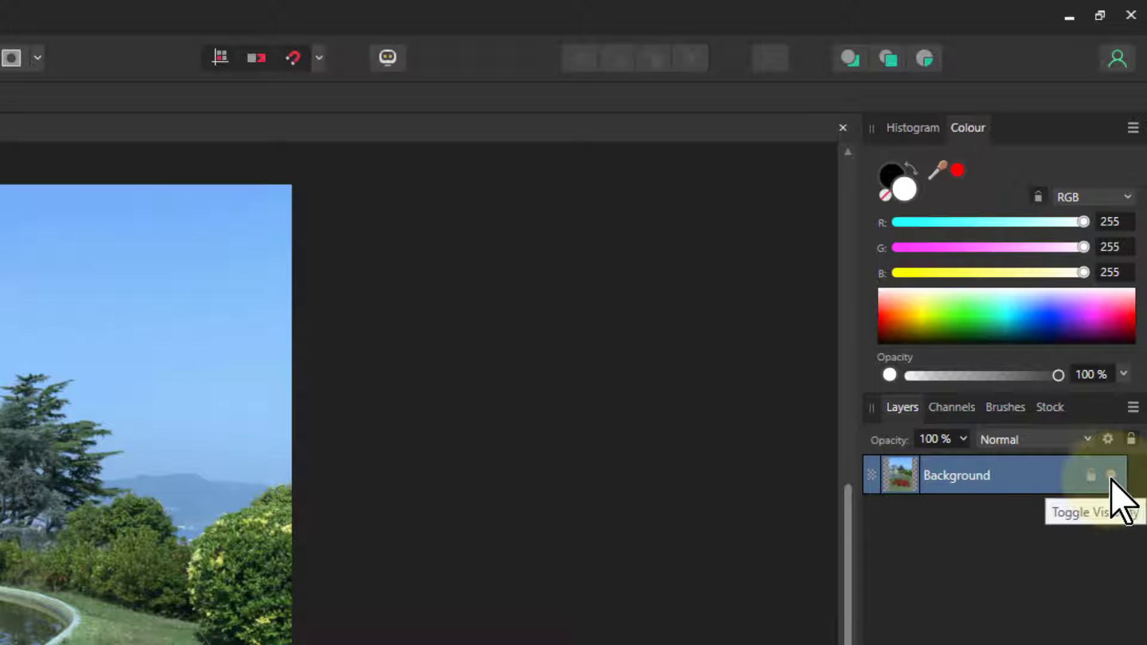
click(1111, 476)
click(1111, 476)
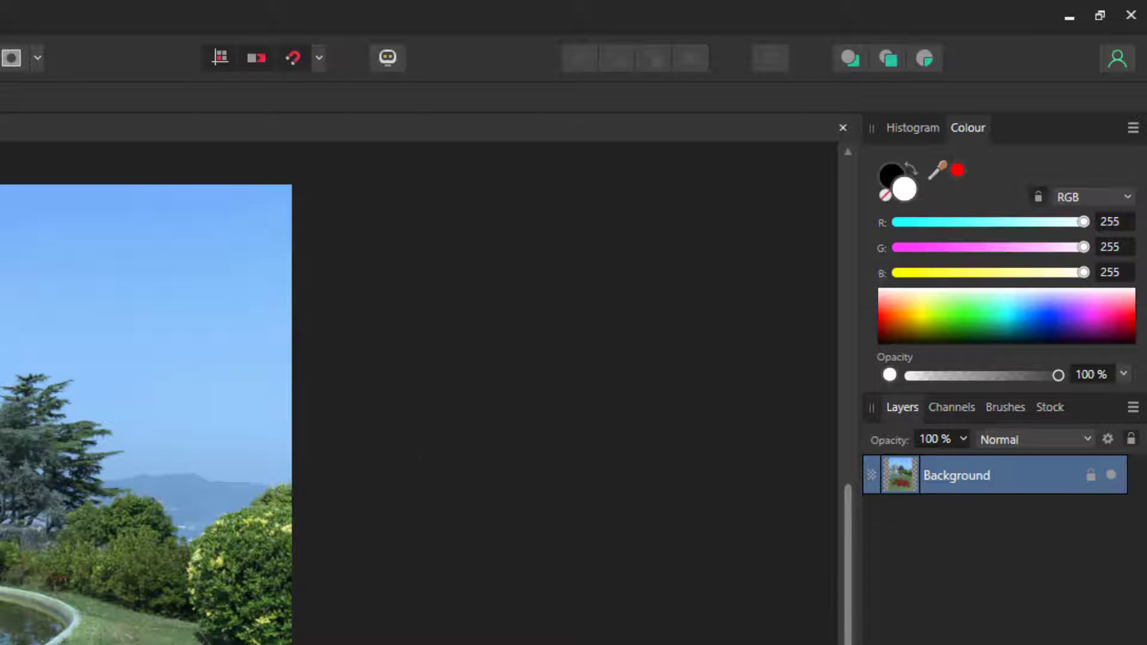
Paint a black Paint Brush stroke over the trees and hills, then undo it
key(b)
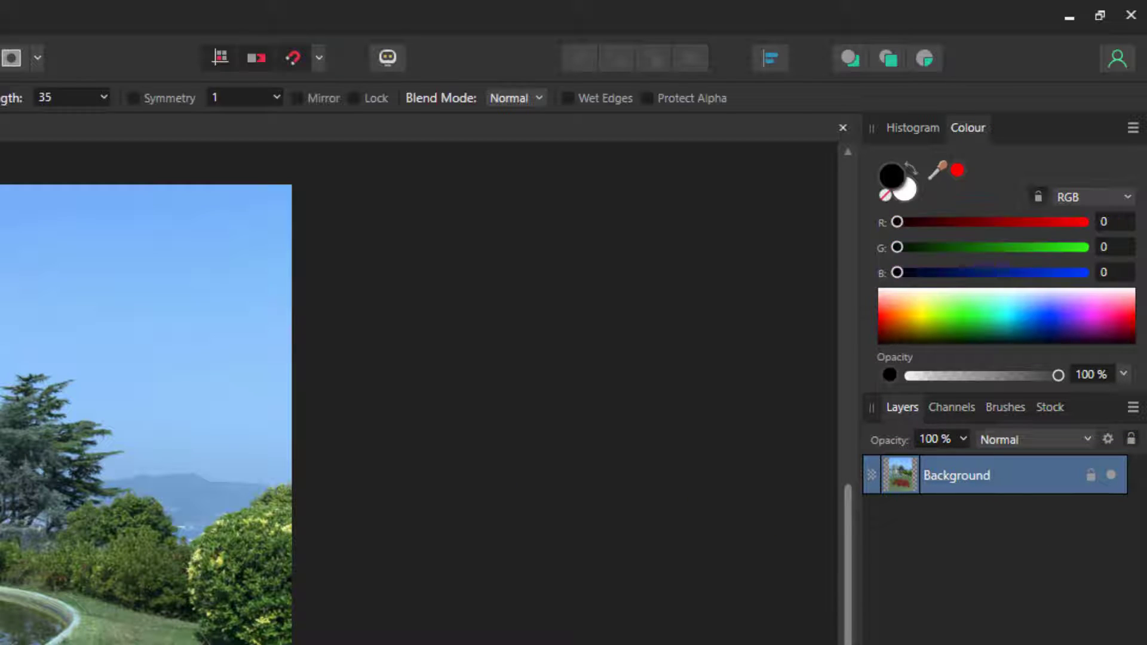
mouse_move(90, 519)
mouse_down()
mouse_move(120, 512)
mouse_move(153, 544)
mouse_up()
key(ctrl+z)
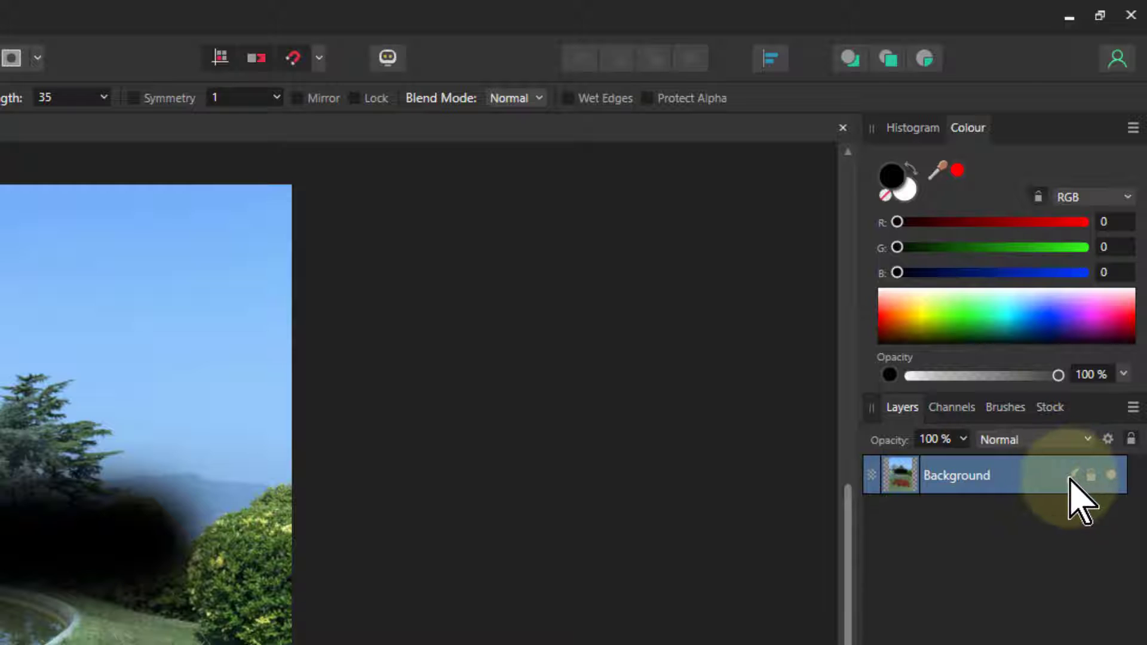
mouse_move(1075, 477)
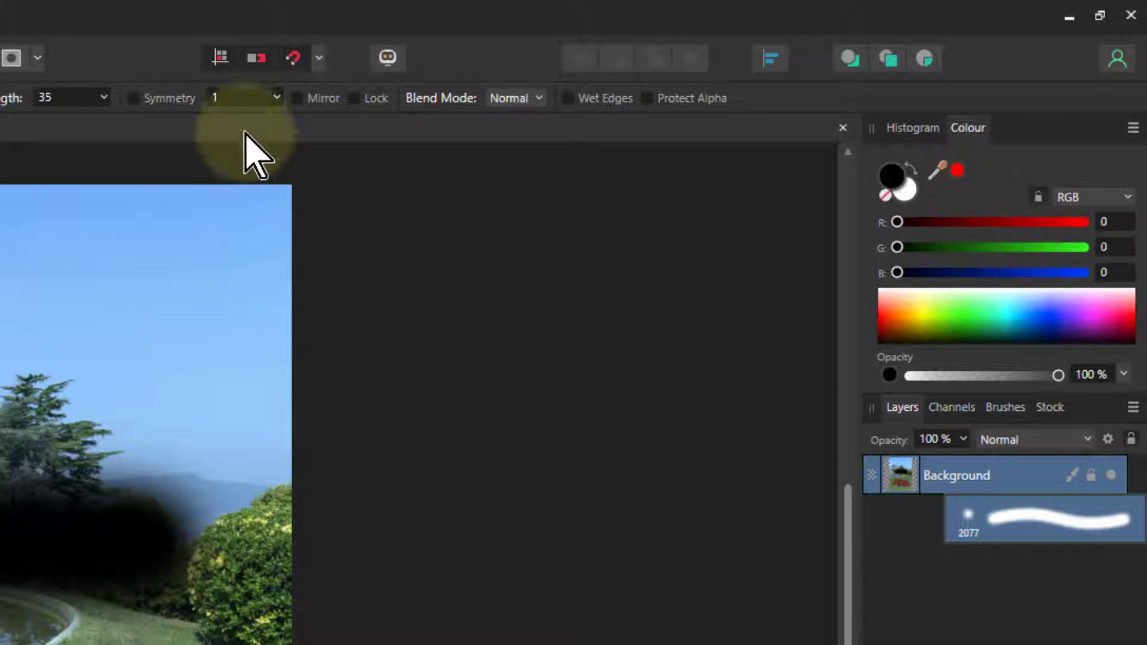
click(436, 15)
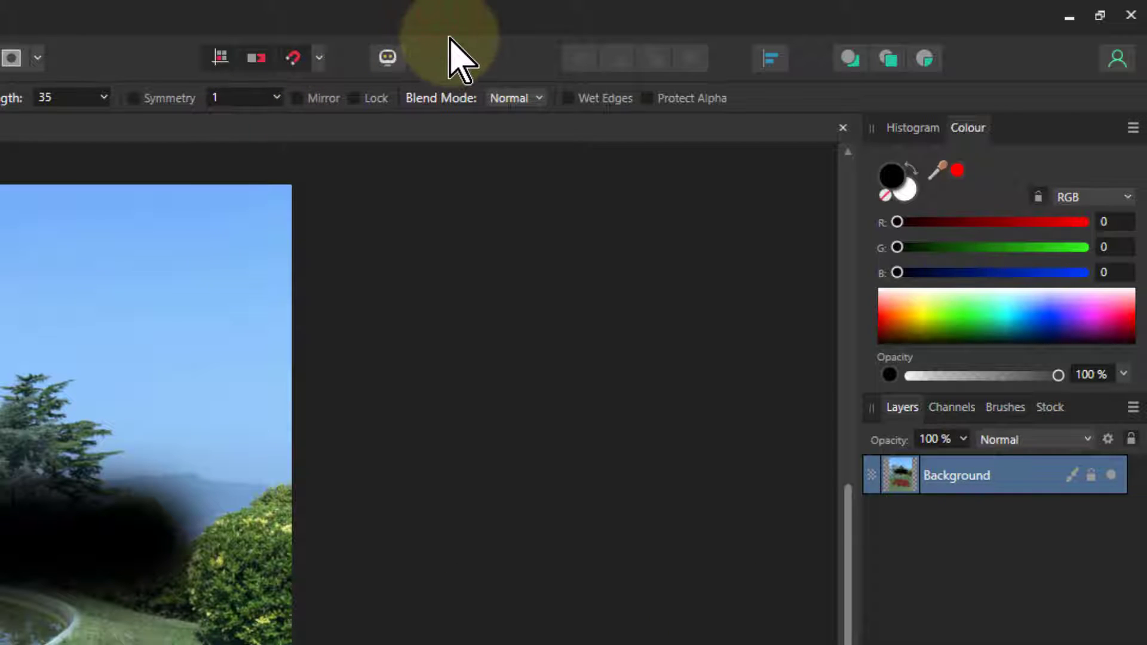
key(ctrl+z)
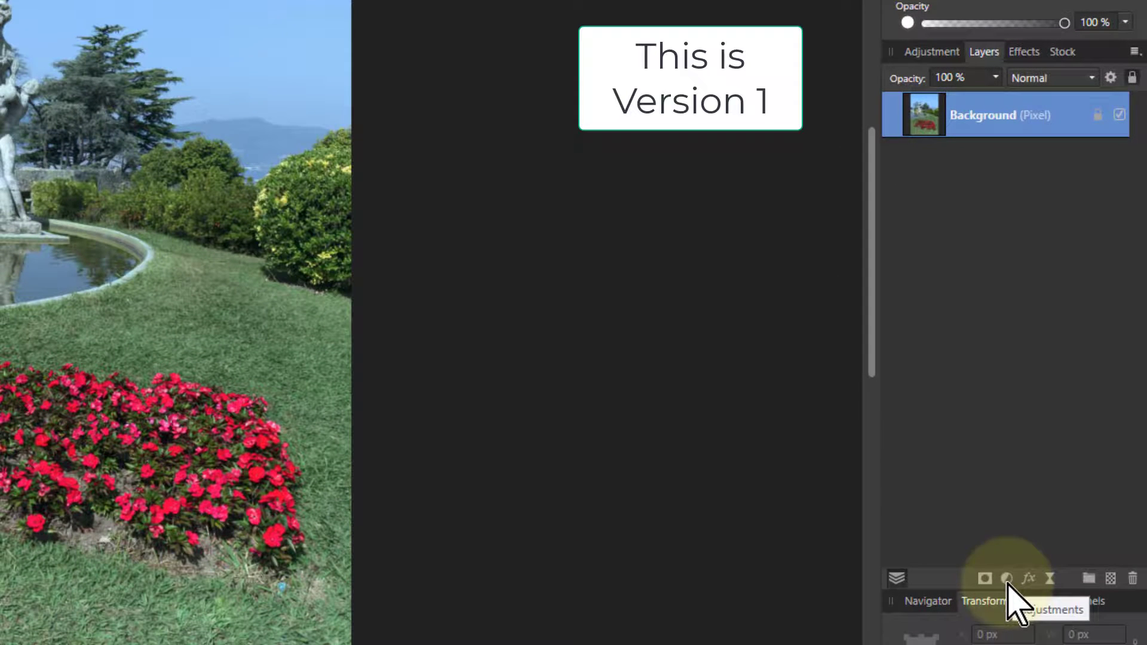
Add a Recolour adjustment and drag it onto Background so it nests as a child
click(1006, 578)
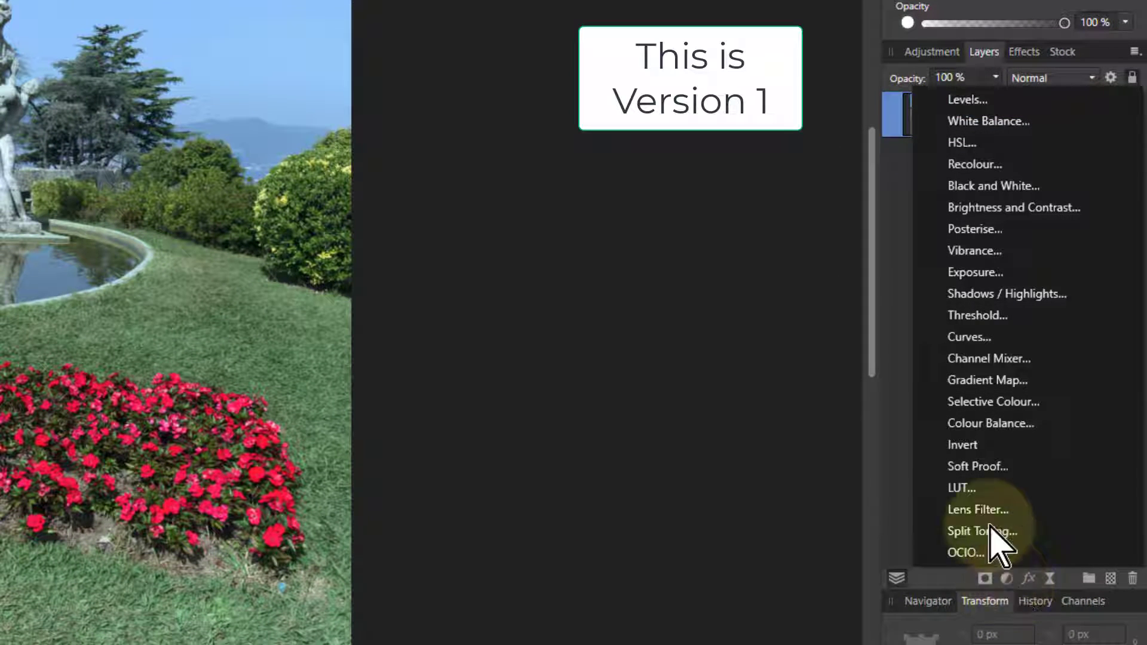
click(971, 166)
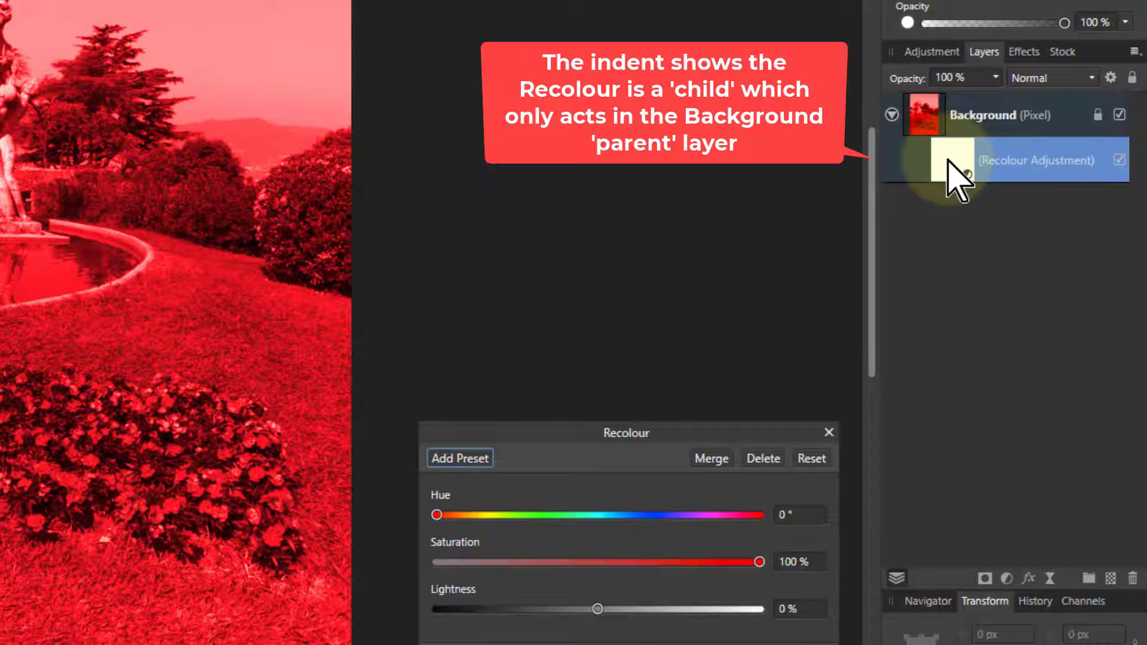
click(892, 115)
click(892, 116)
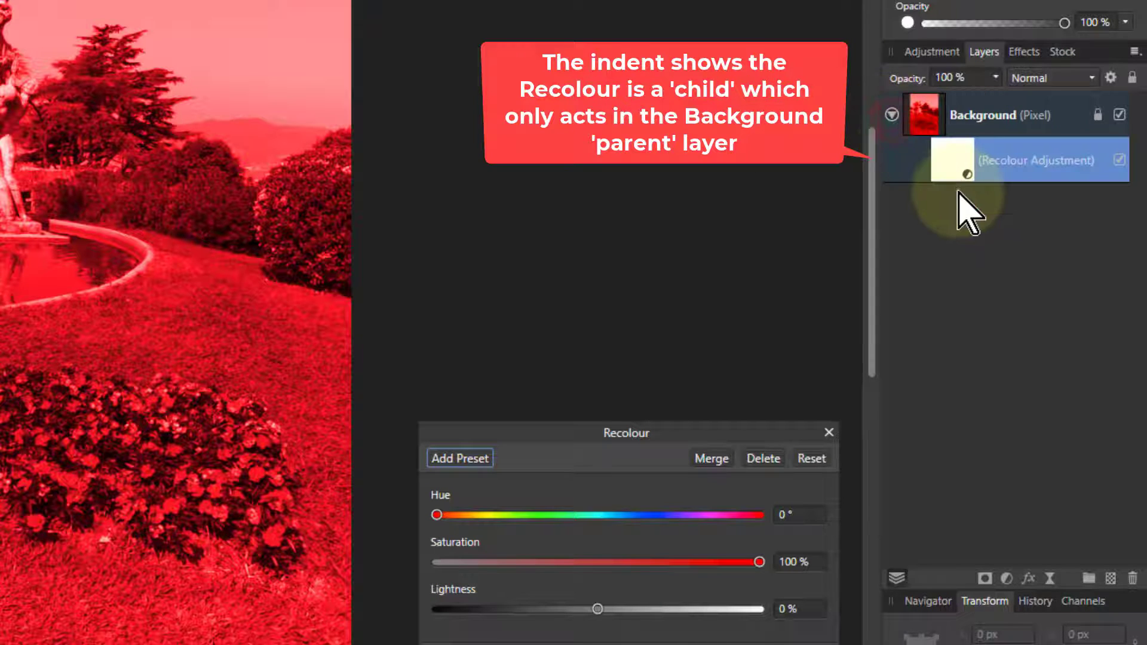
drag(957, 189, 926, 116)
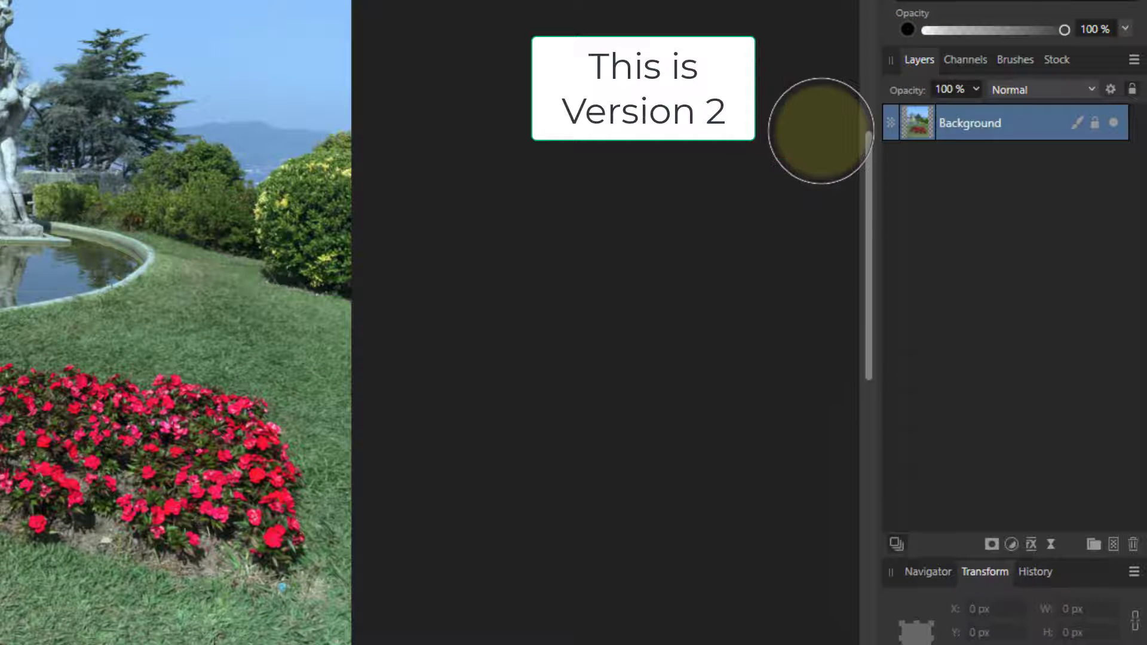
In version 2, add a Recolour adjustment and expand Background to reveal it
click(1011, 544)
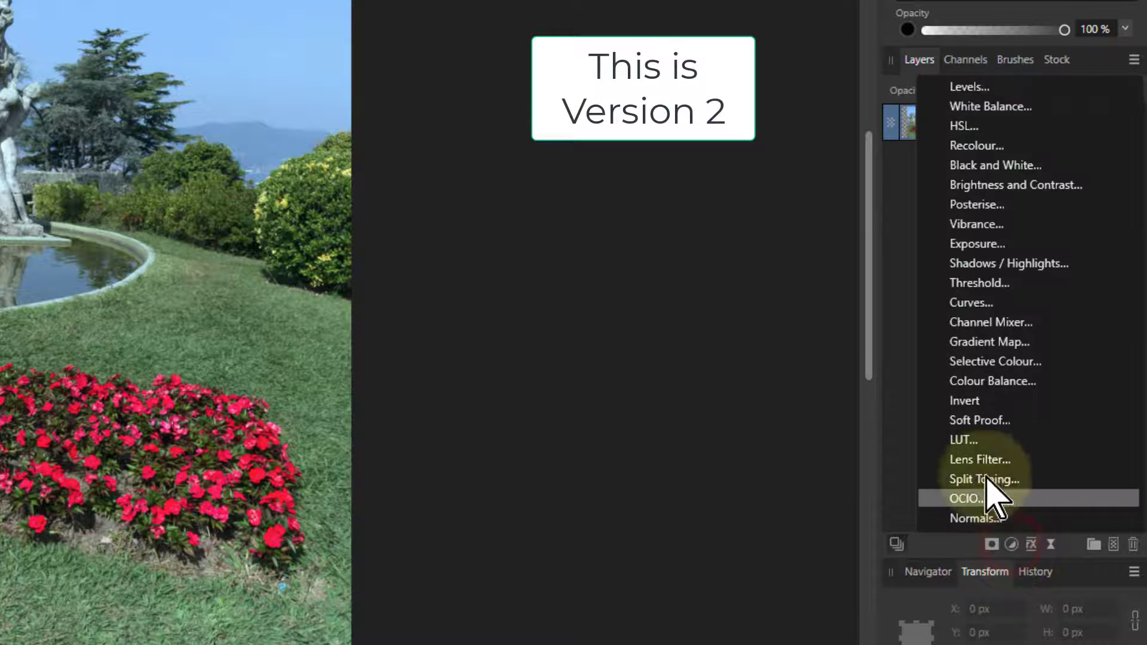
click(980, 146)
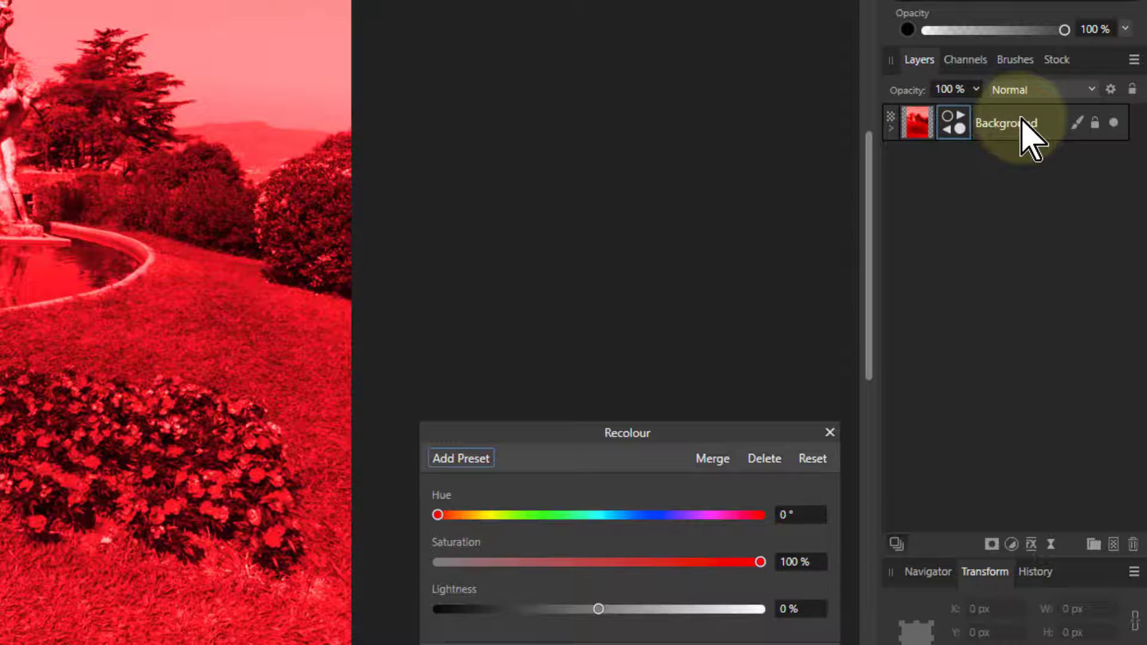
click(891, 127)
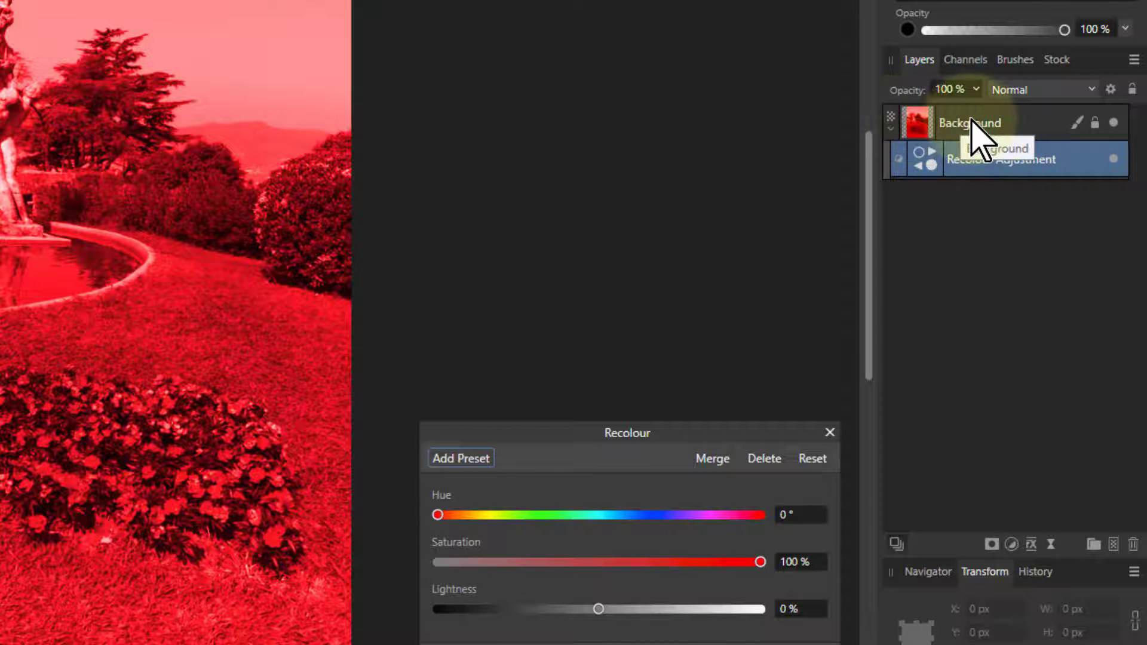
Drag the Recolour Adjustment onto Background and select it
drag(979, 159, 918, 128)
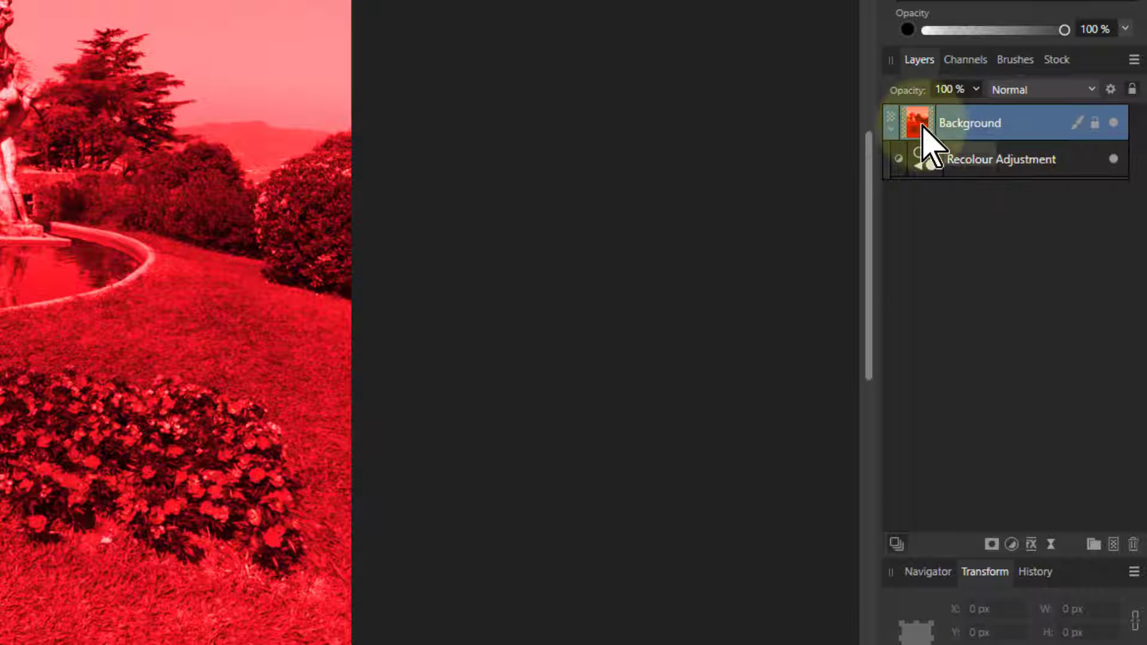
click(985, 159)
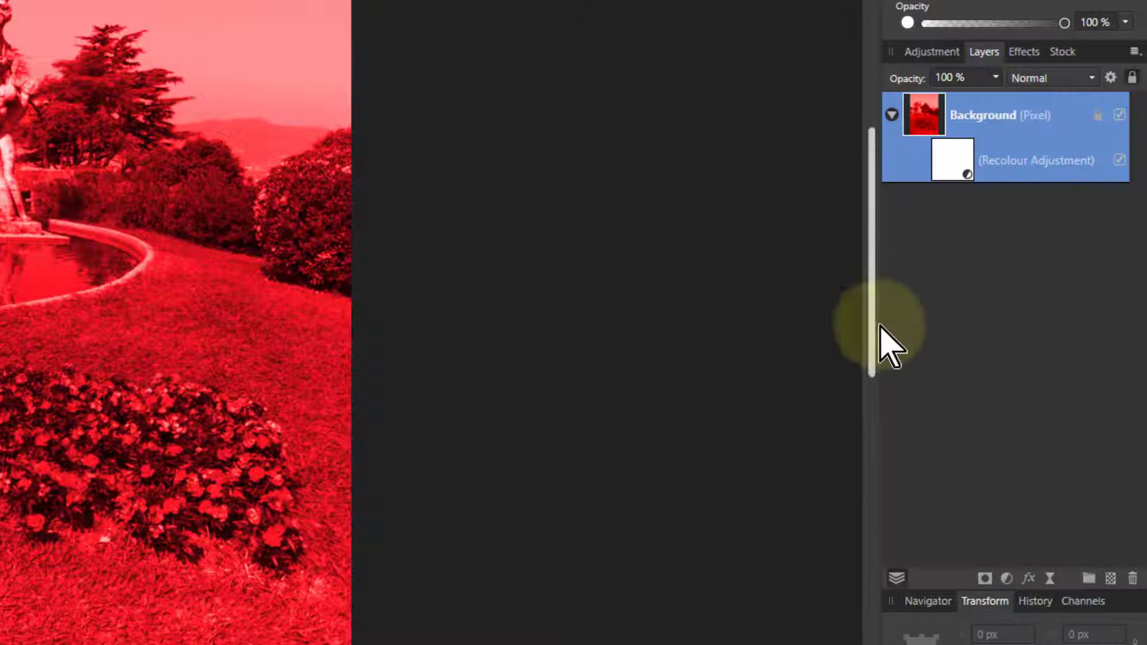
With only Recolour selected, add a Black and White adjustment
click(958, 161)
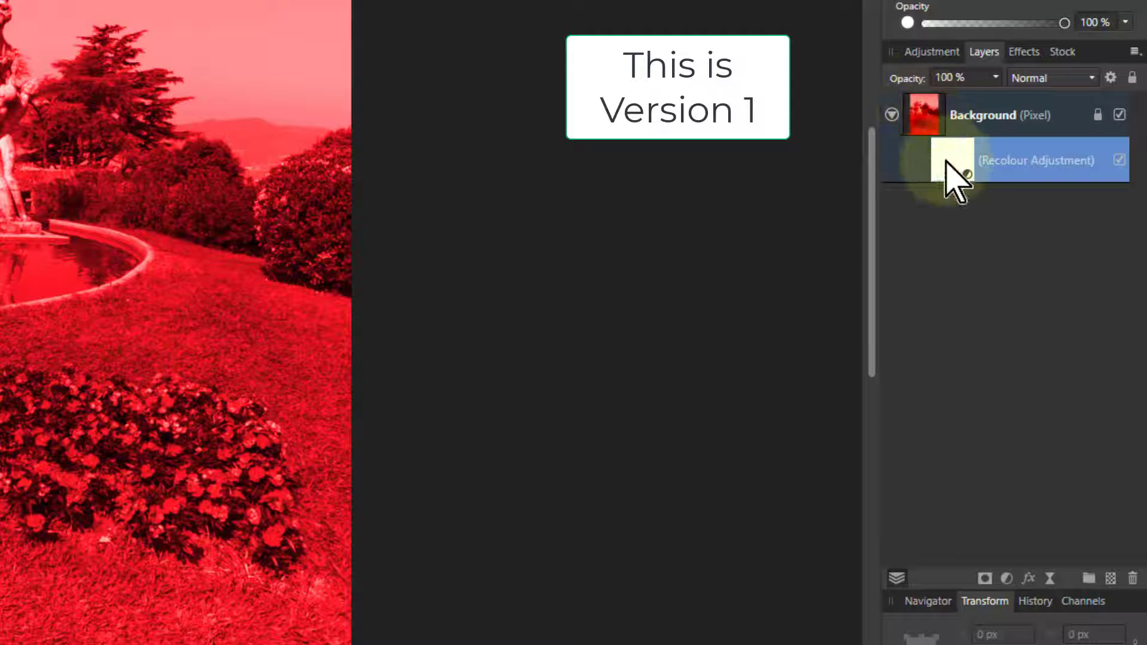
click(1006, 578)
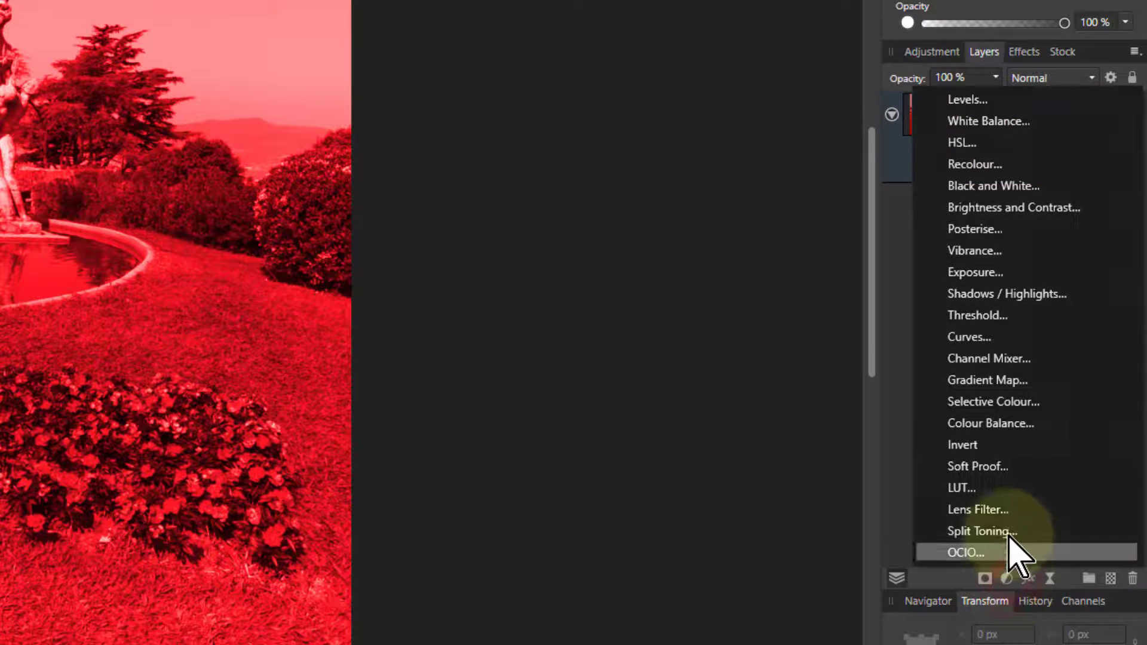
click(983, 186)
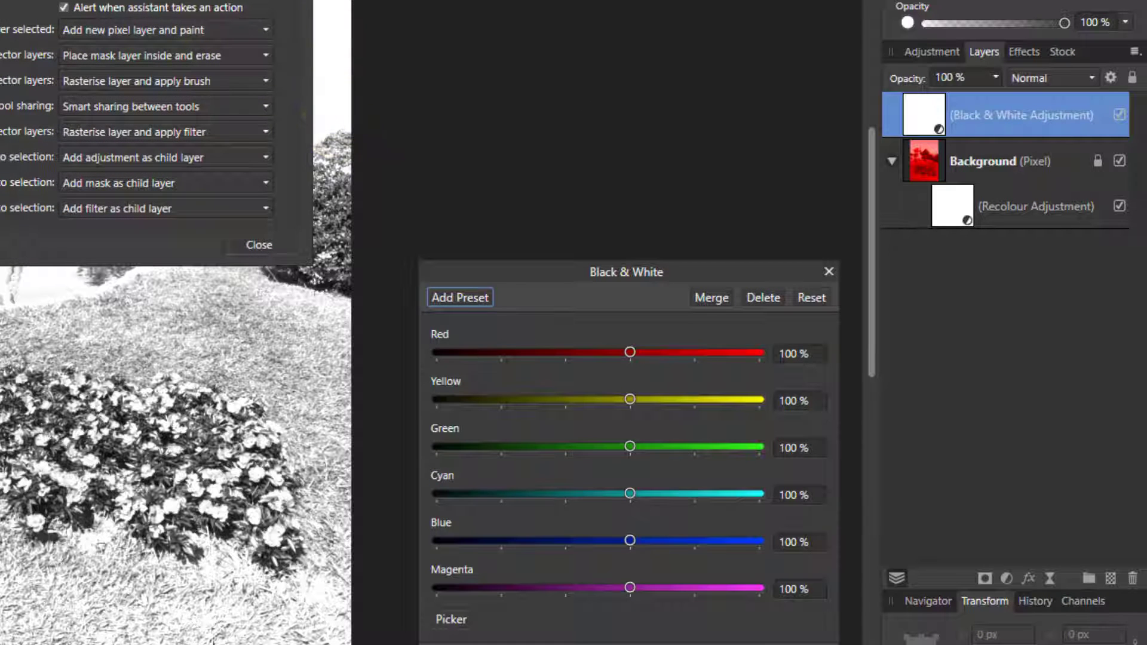
In the Assistant settings, keep 'Add adjustment as child layer' for adding adjustments to a selection
drag(149, 1, 687, 1)
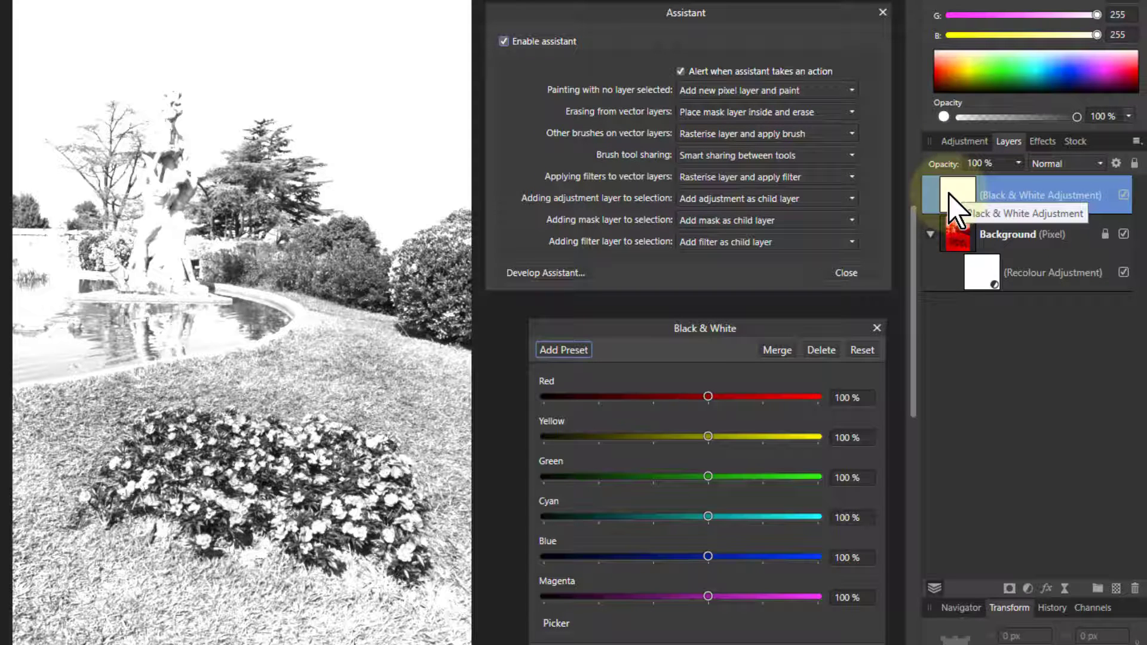
click(739, 199)
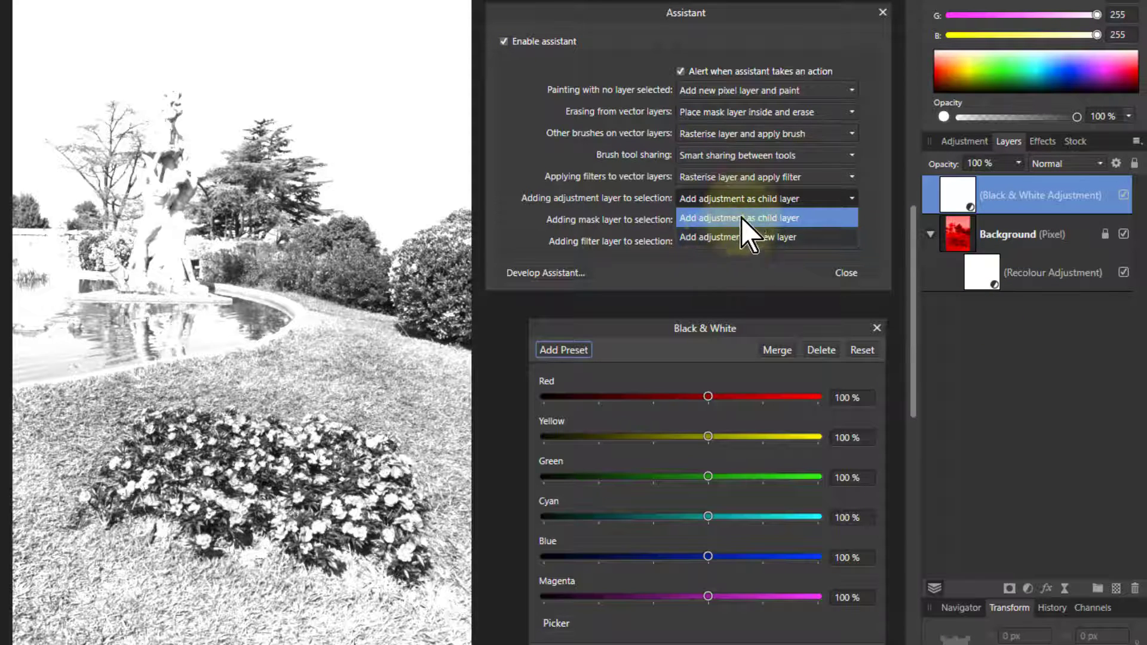
click(746, 219)
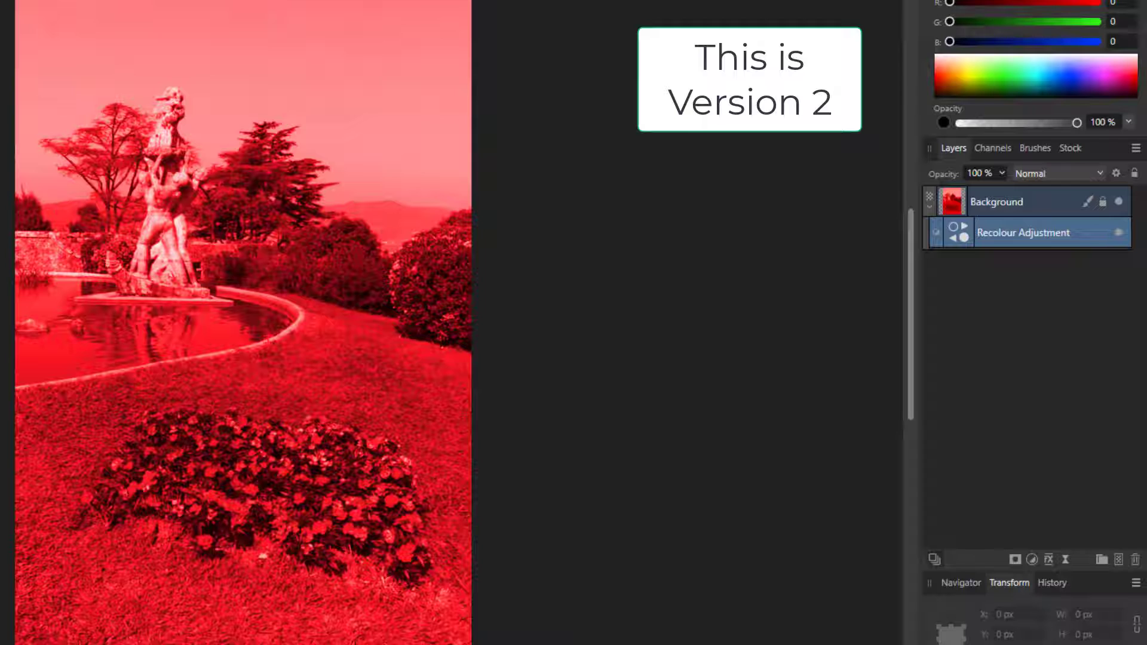
With Recolour selected, add a Black & White adjustment at the top of the stack
click(954, 228)
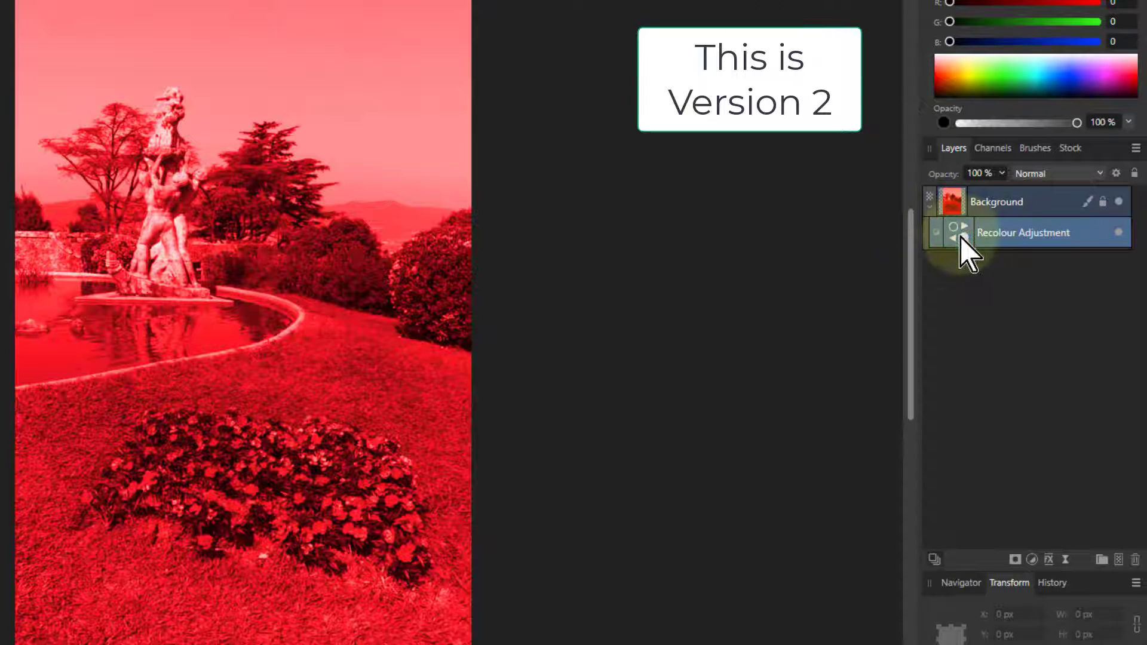
click(1033, 560)
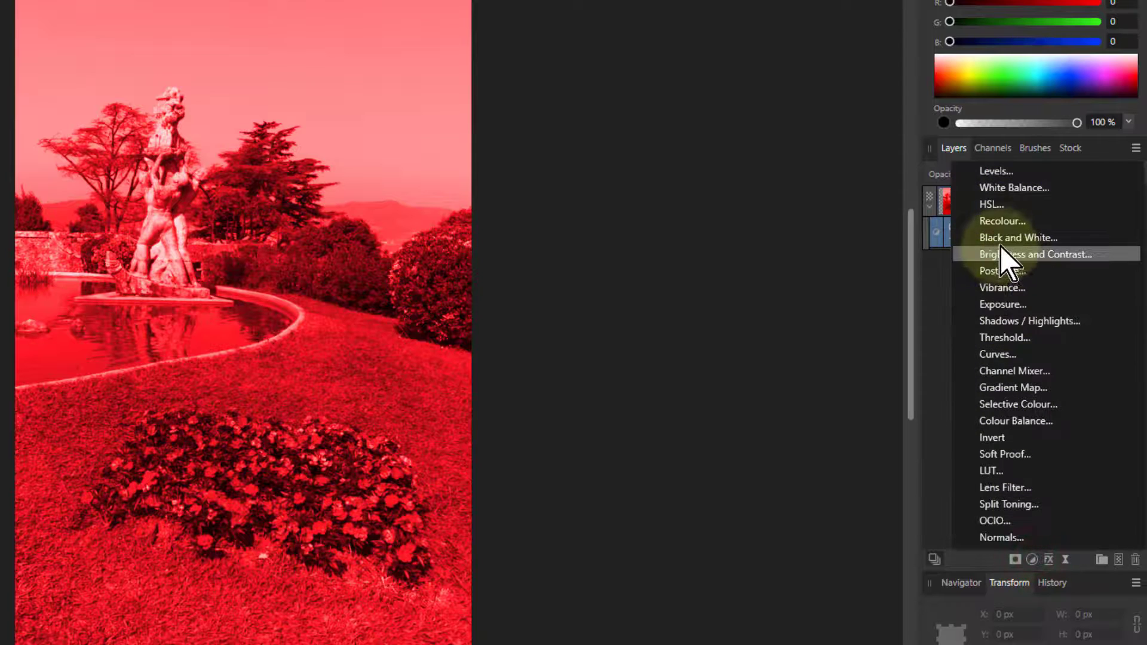
click(1008, 238)
click(956, 201)
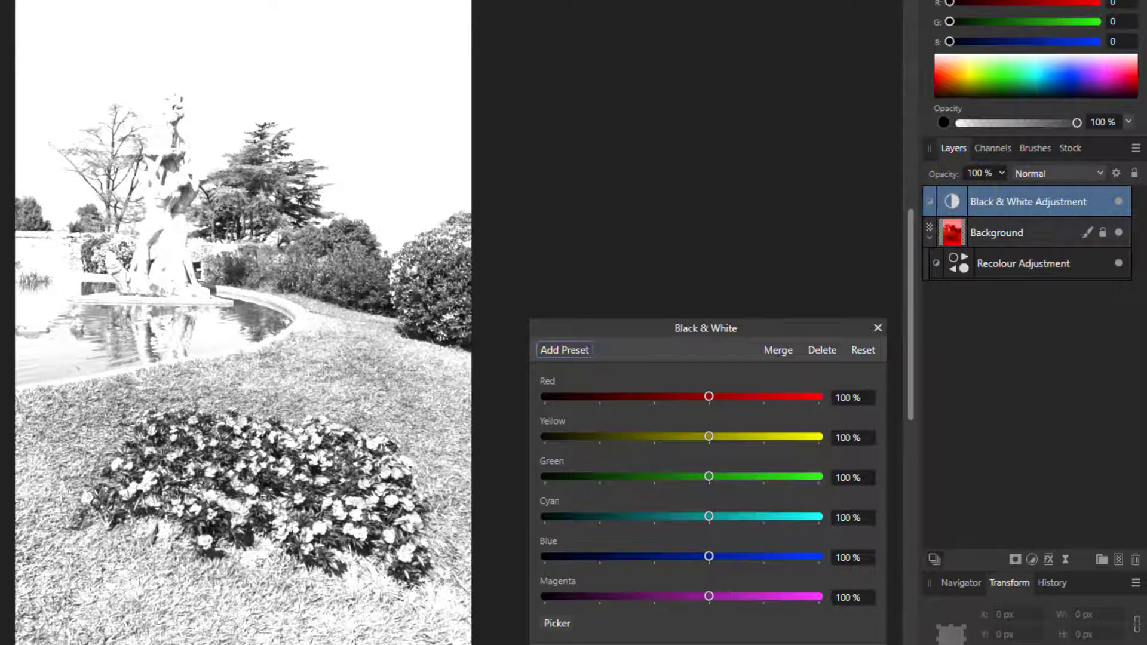
Open the Assistant preferences, move the window aside, and reopen the Recolour adjustment's settings
key(ctrl+comma)
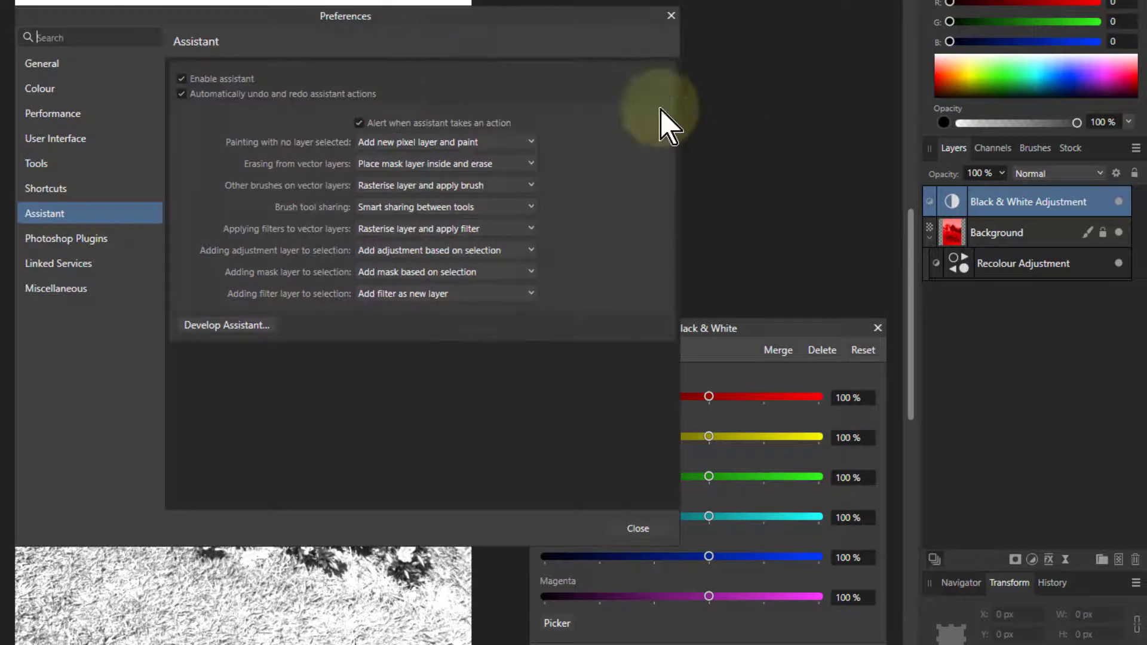
drag(445, 33, 627, 0)
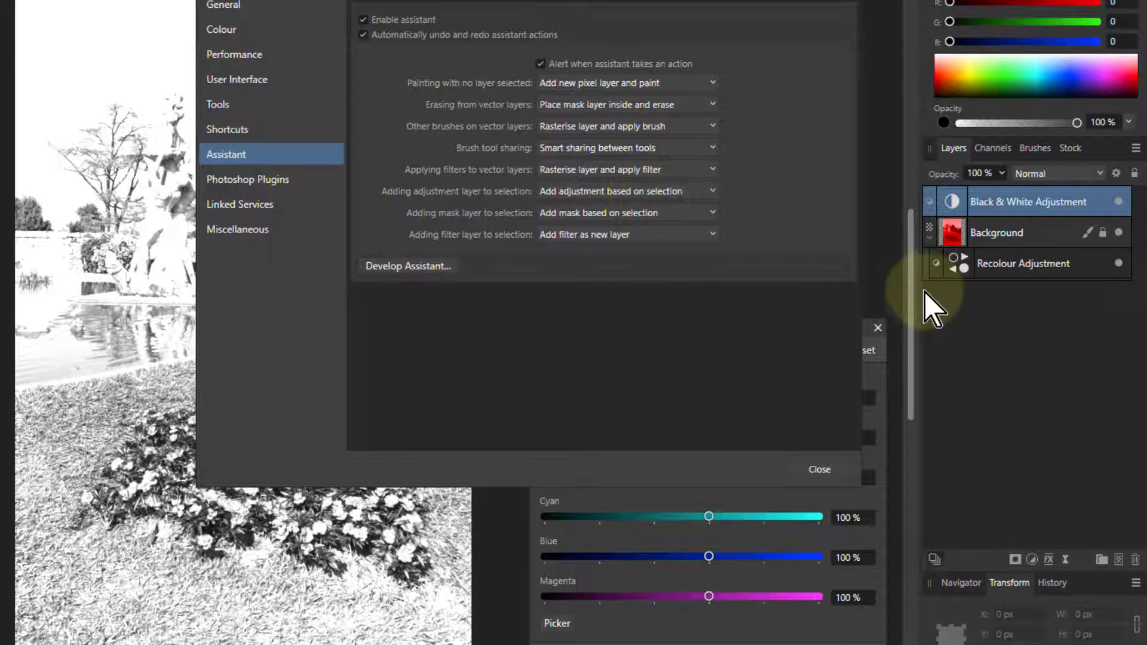
double_click(962, 264)
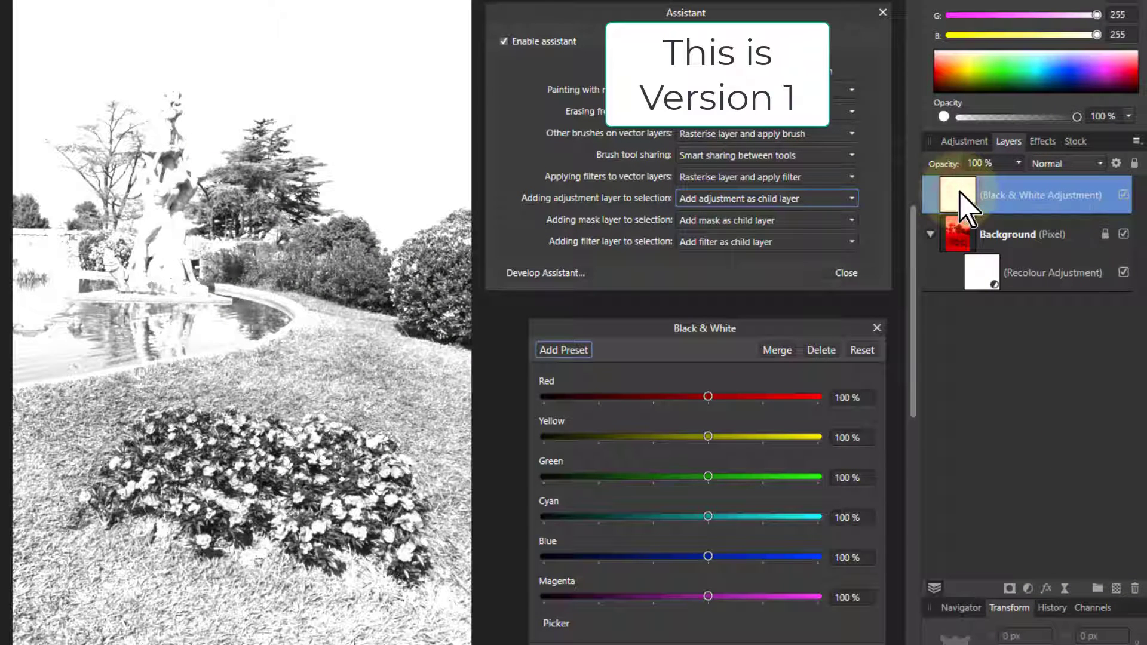
Drag Black & White under Recolour, undo, then return it above Background
drag(960, 192, 991, 299)
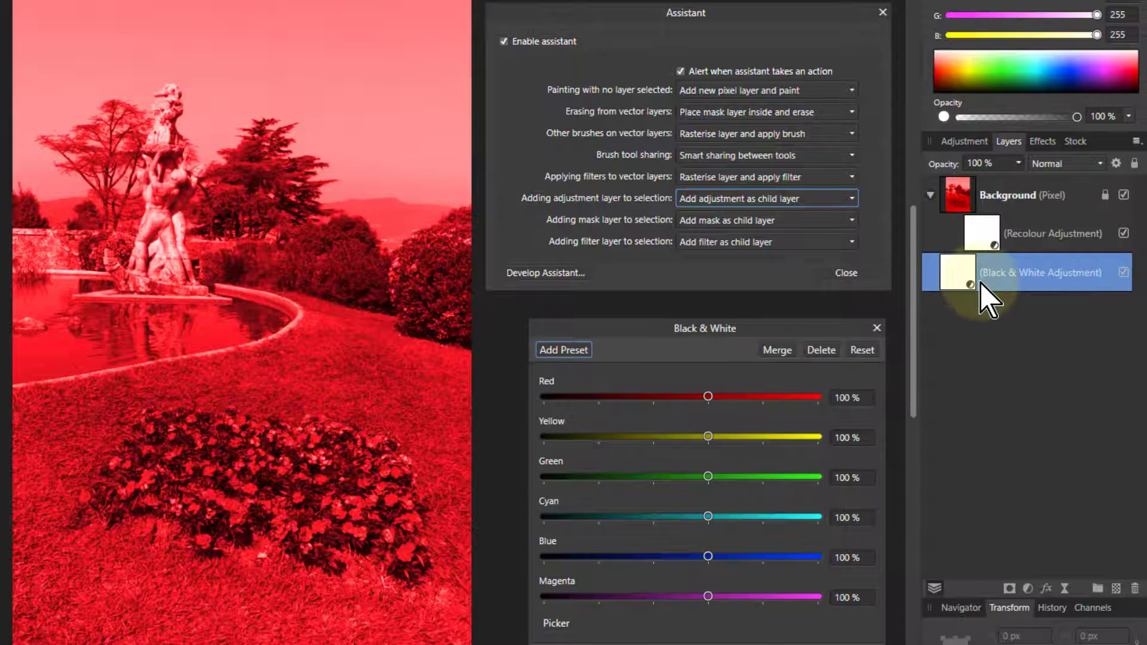
key(ctrl+shift+])
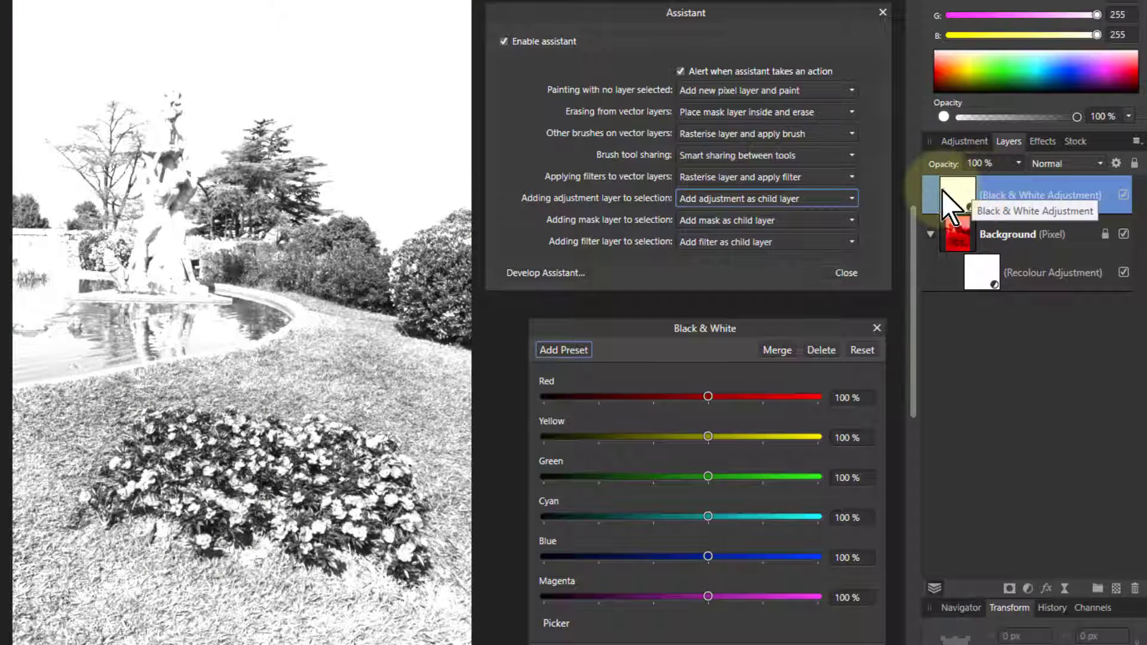
drag(954, 194, 958, 242)
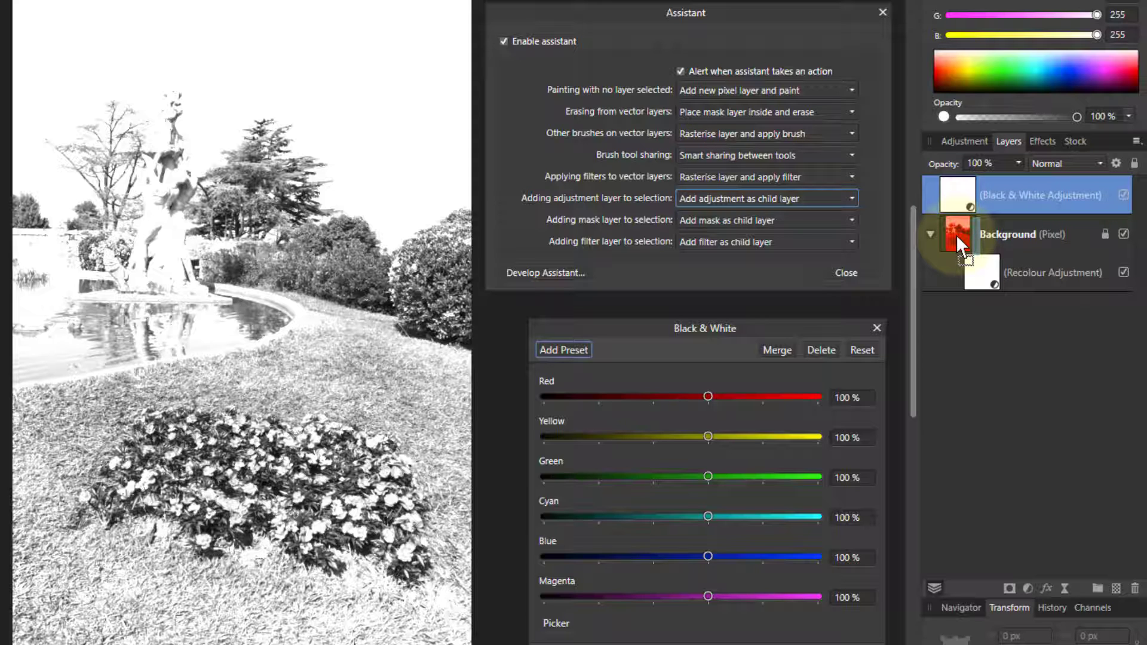
drag(960, 238, 955, 233)
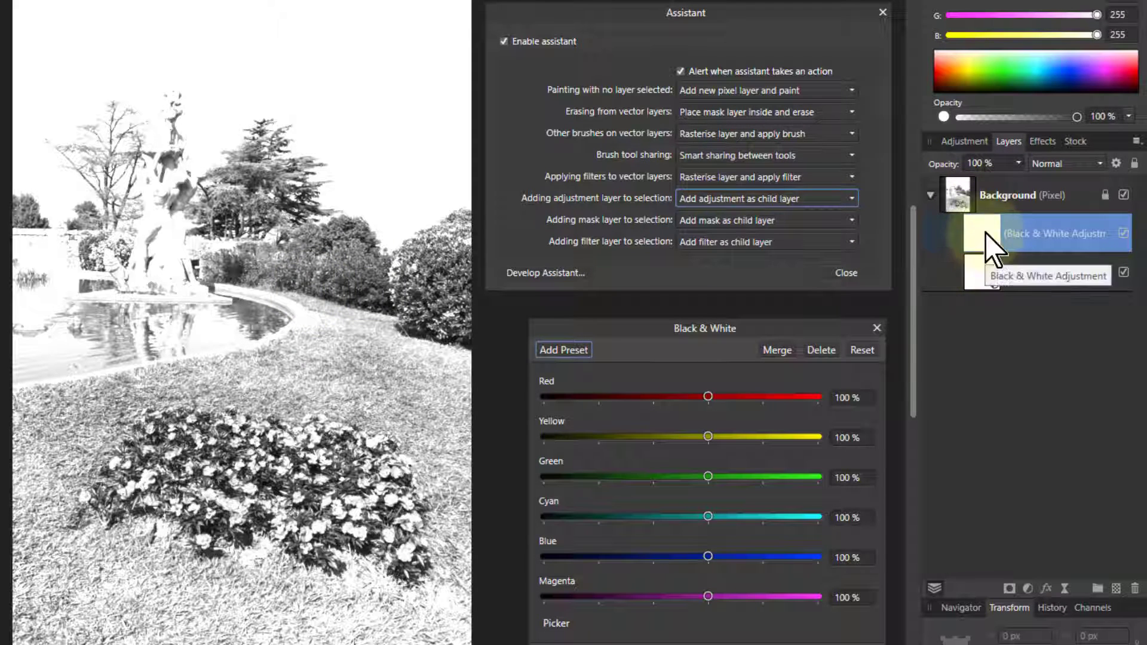
mouse_move(983, 237)
mouse_down()
mouse_move(1004, 230)
mouse_move(1014, 247)
mouse_move(1004, 234)
mouse_up()
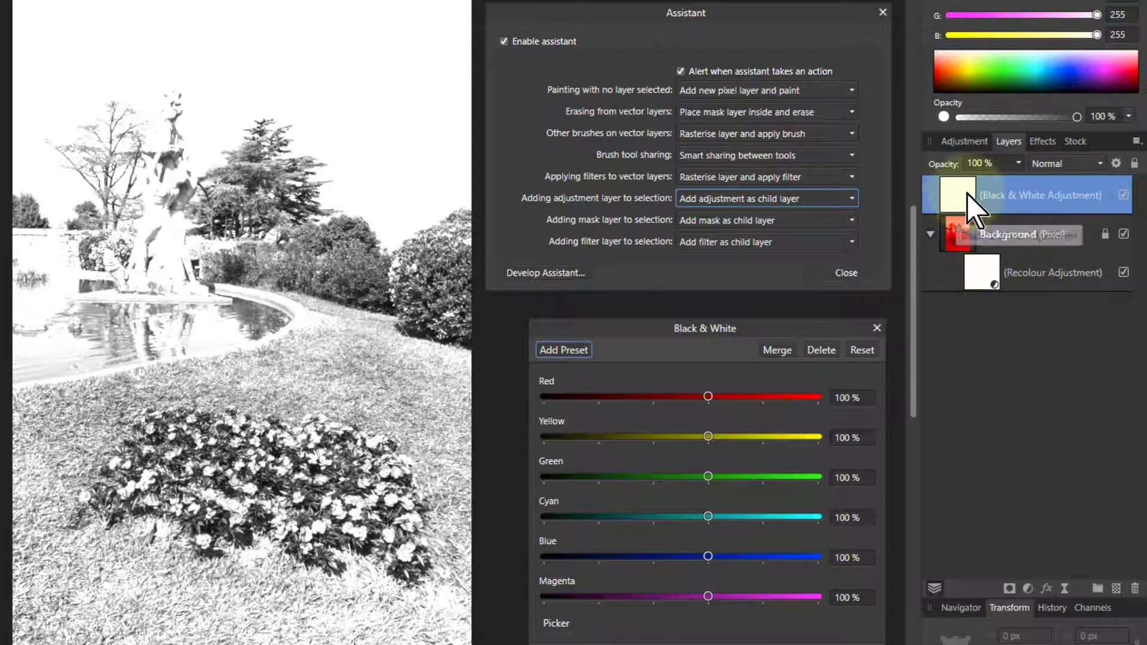
Drag the Black & White layer into Background below Recolour and select it
drag(962, 192, 1016, 234)
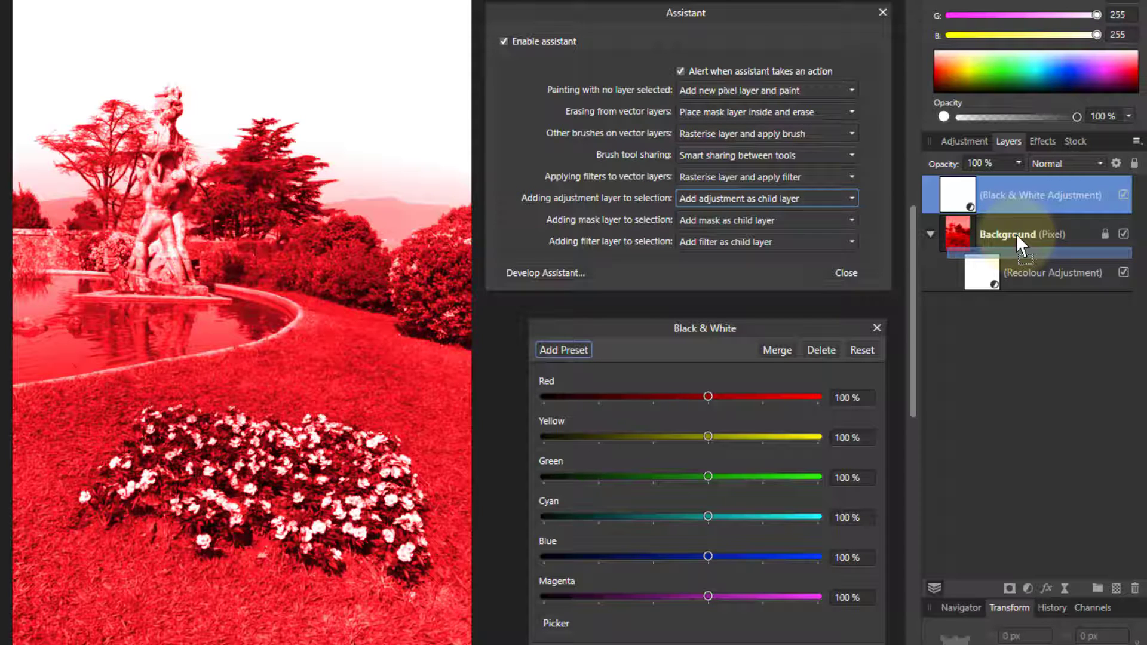
drag(1016, 234, 1016, 238)
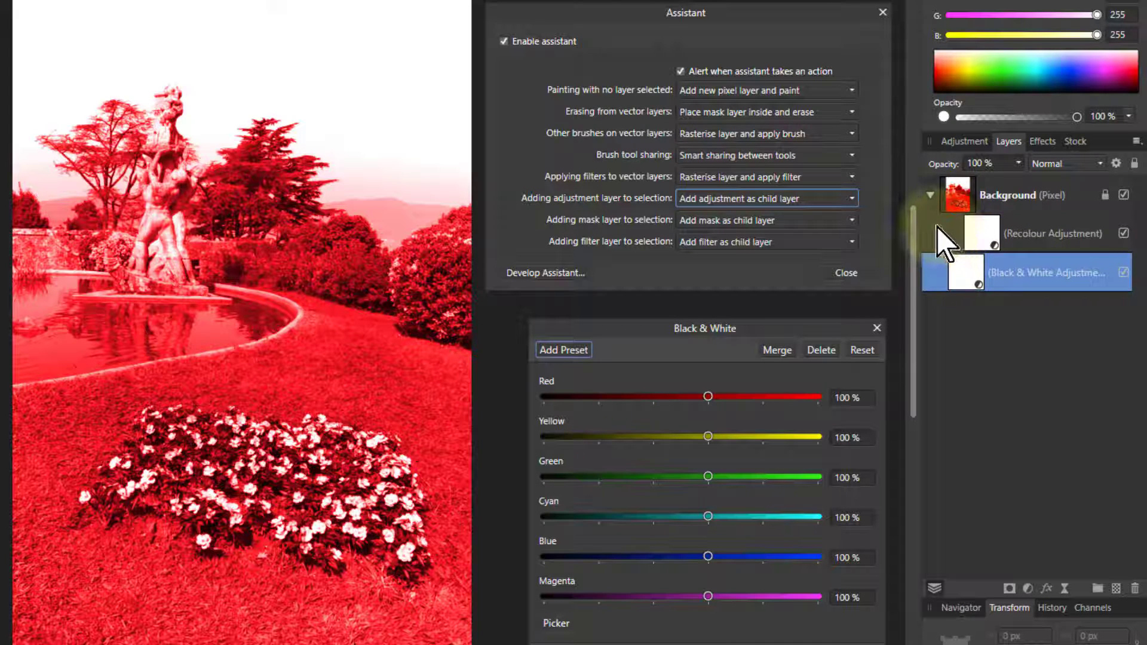
click(945, 280)
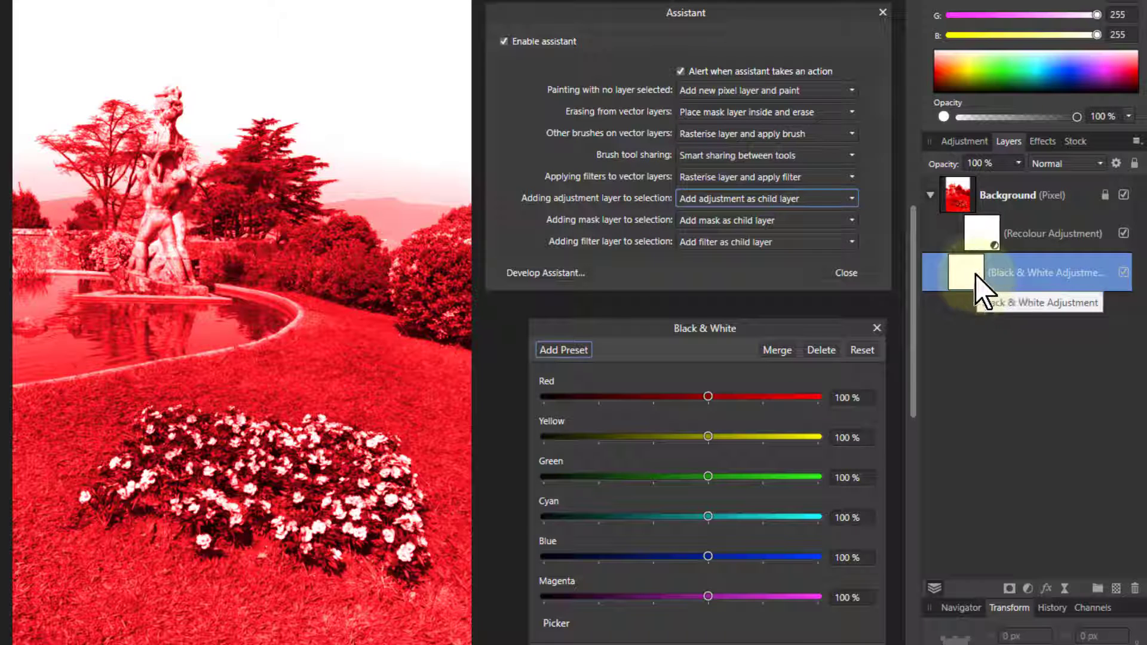
key(ctrl+shift+])
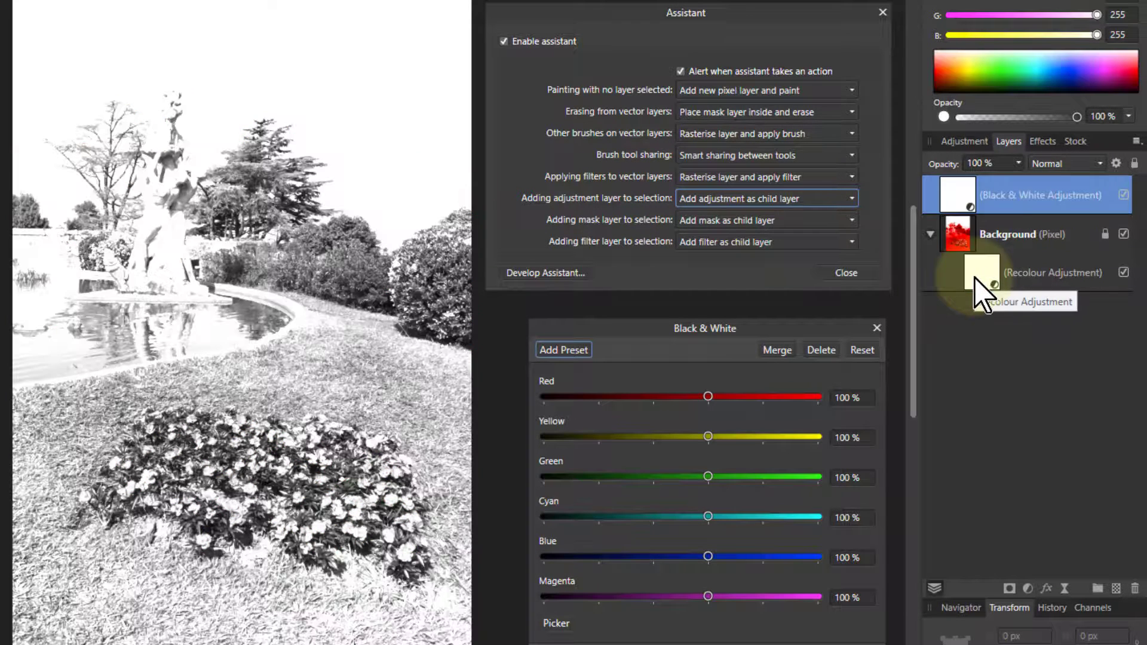
drag(964, 195, 929, 232)
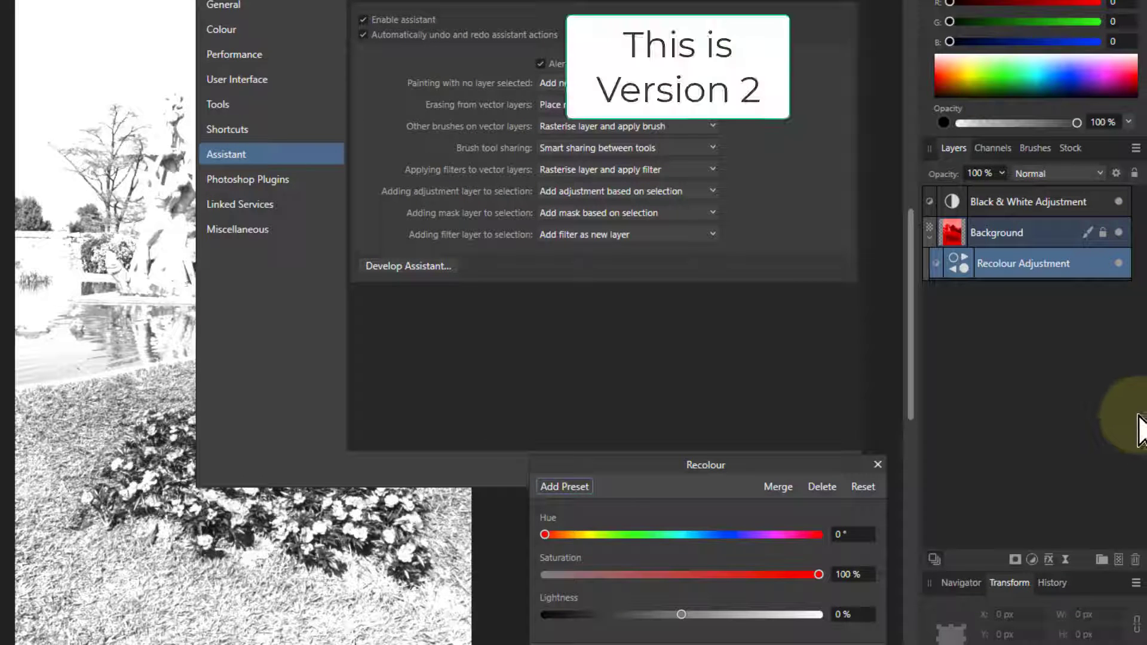
Close Preferences and place the Black & White adjustment under Background, above Recolour
click(854, 1)
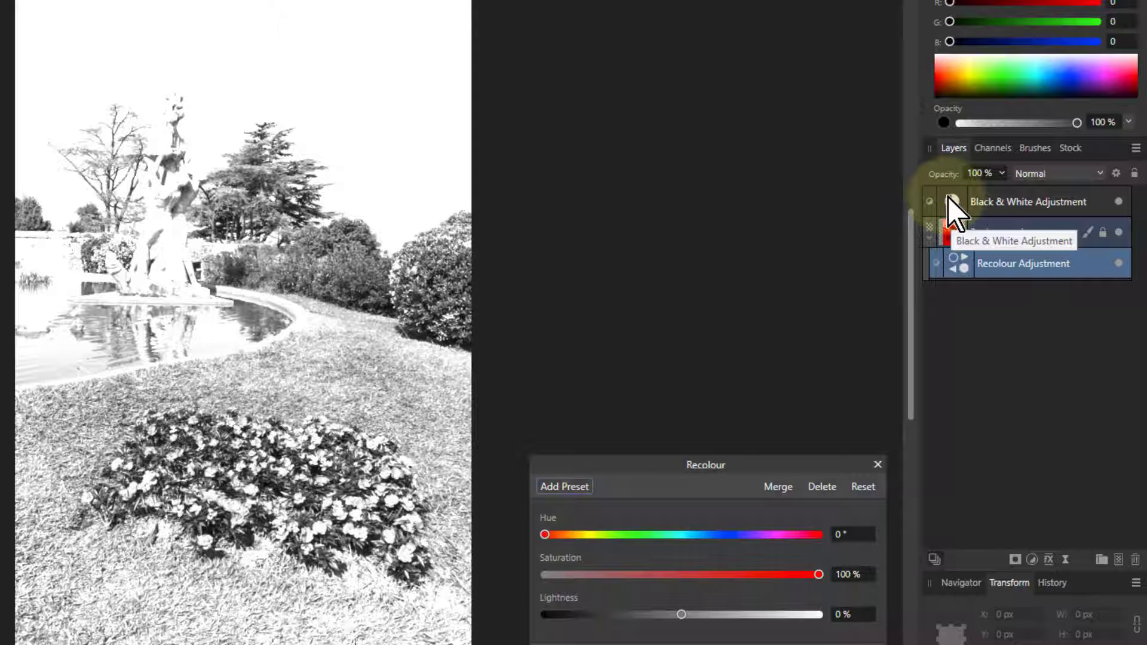
drag(948, 199, 954, 230)
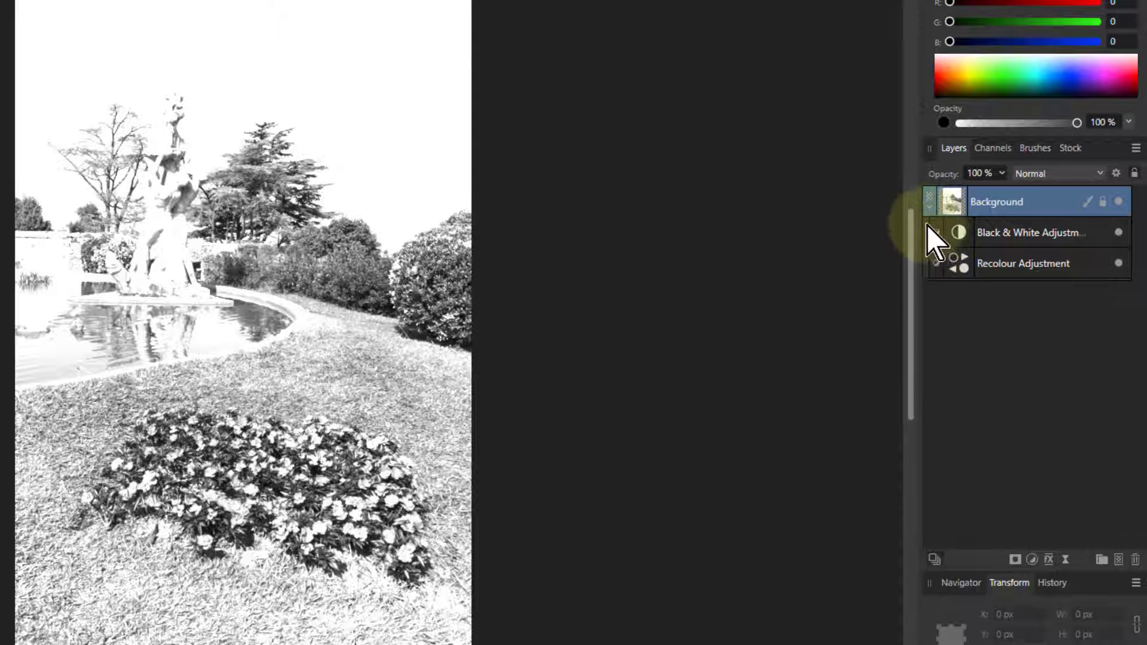
Undo the last move and restack the layers as Background, Recolour, then Black & White
click(979, 275)
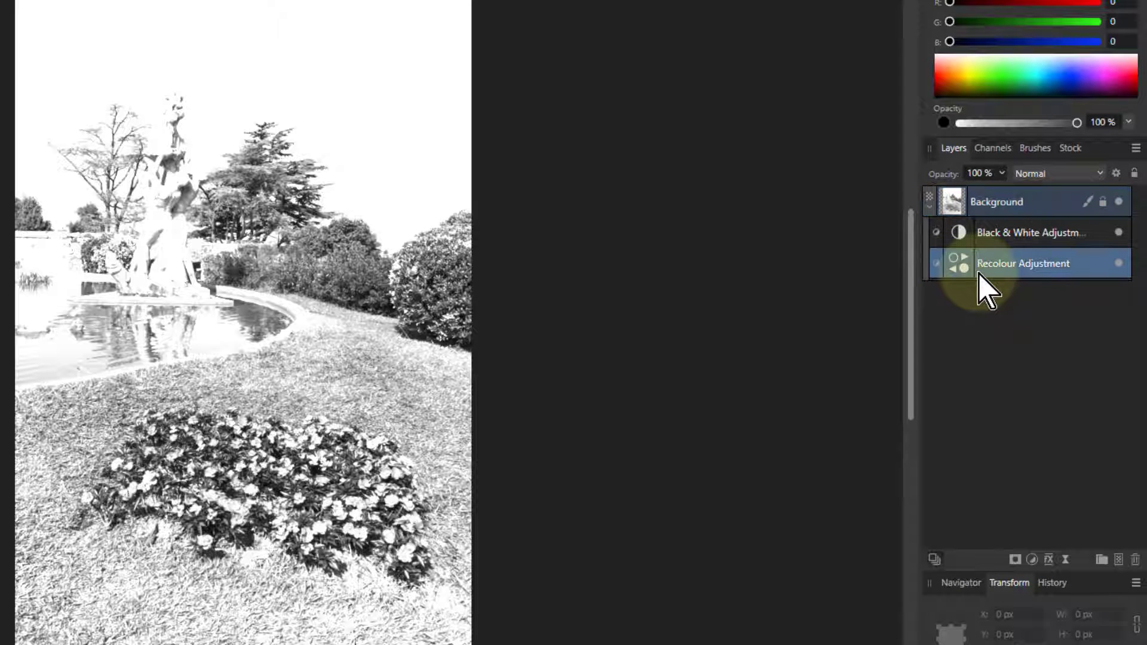
key(ctrl+z)
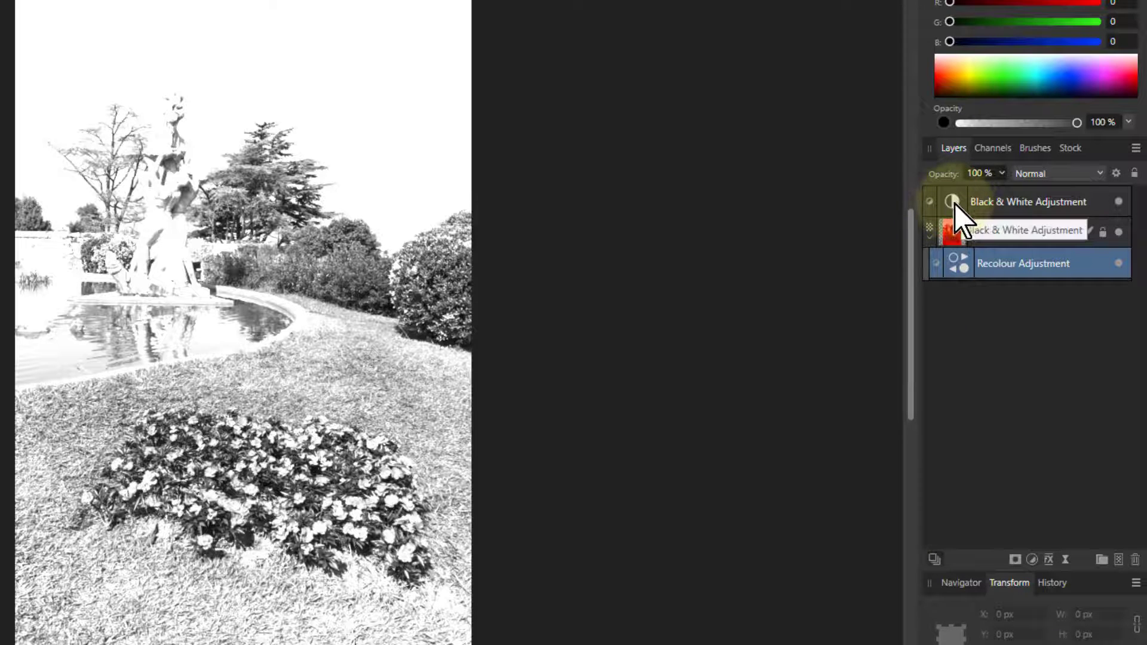
click(1009, 230)
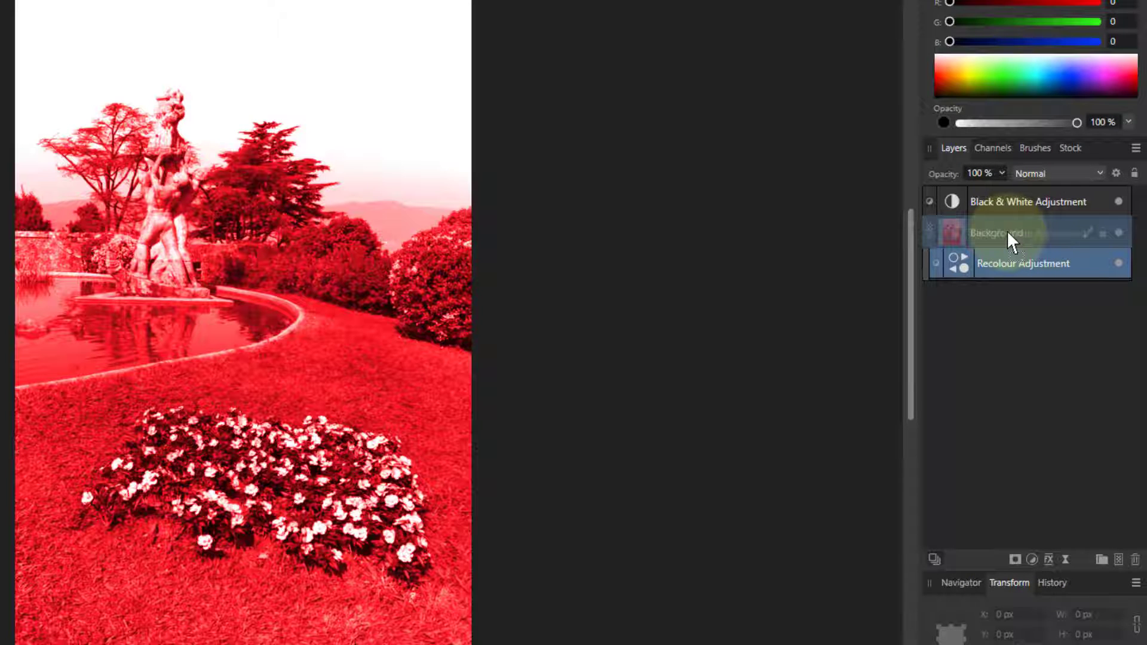
drag(1008, 232, 1009, 234)
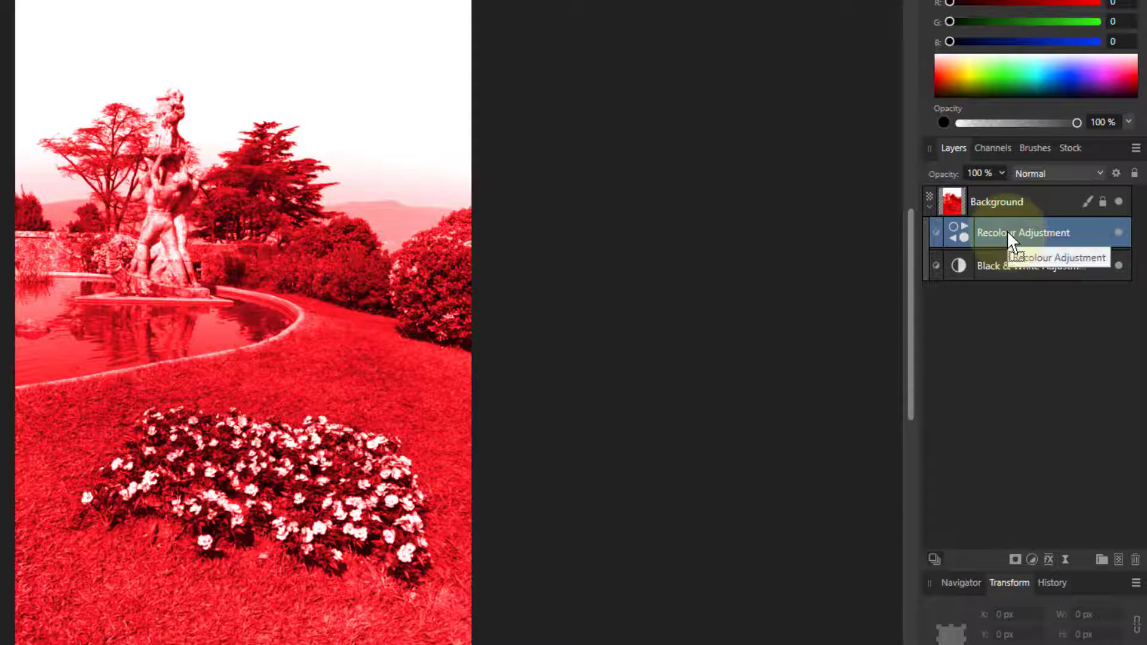